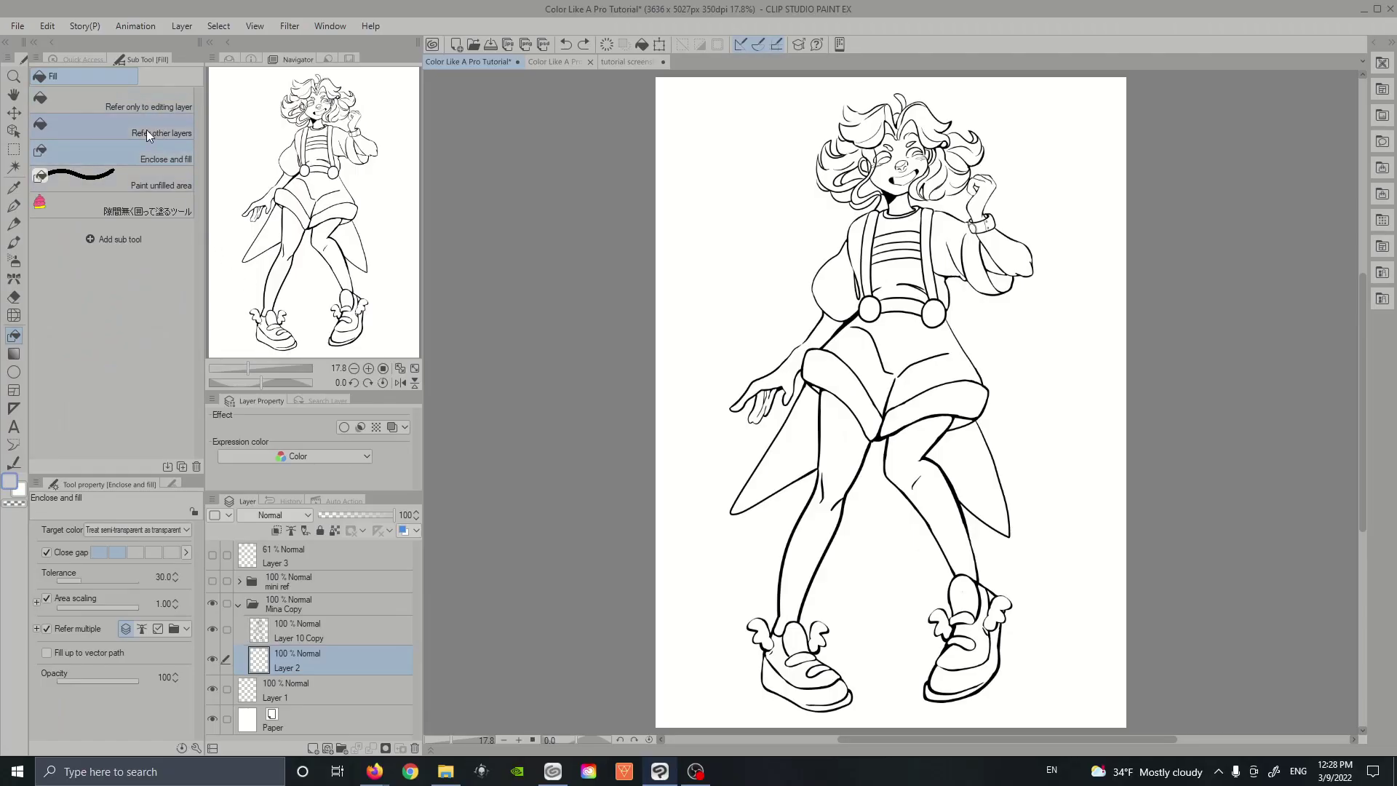
Fill the inked character with light gray on Layer 2 by enclosing the figure with Enclose and fill.
mouse_move(756, 311)
left_mouse_down()
mouse_move(692, 381)
mouse_move(708, 618)
mouse_move(757, 699)
mouse_move(872, 720)
mouse_move(947, 707)
mouse_move(1060, 636)
mouse_move(1097, 156)
mouse_move(982, 71)
mouse_move(847, 74)
mouse_move(755, 247)
mouse_move(786, 411)
mouse_move(747, 419)
left_mouse_up()
scroll(749, 387, "down", 1)
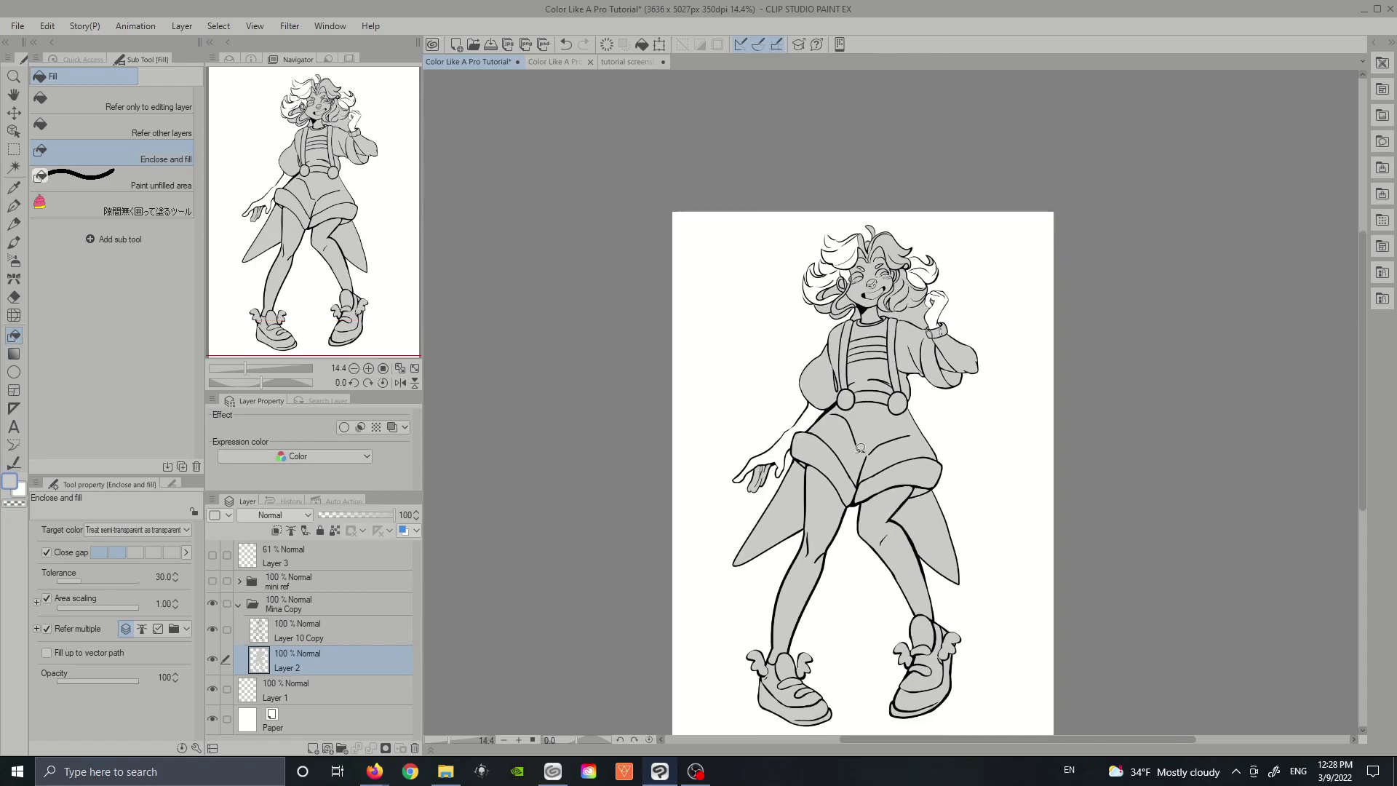
left_click_drag(1365, 457, 1365, 495)
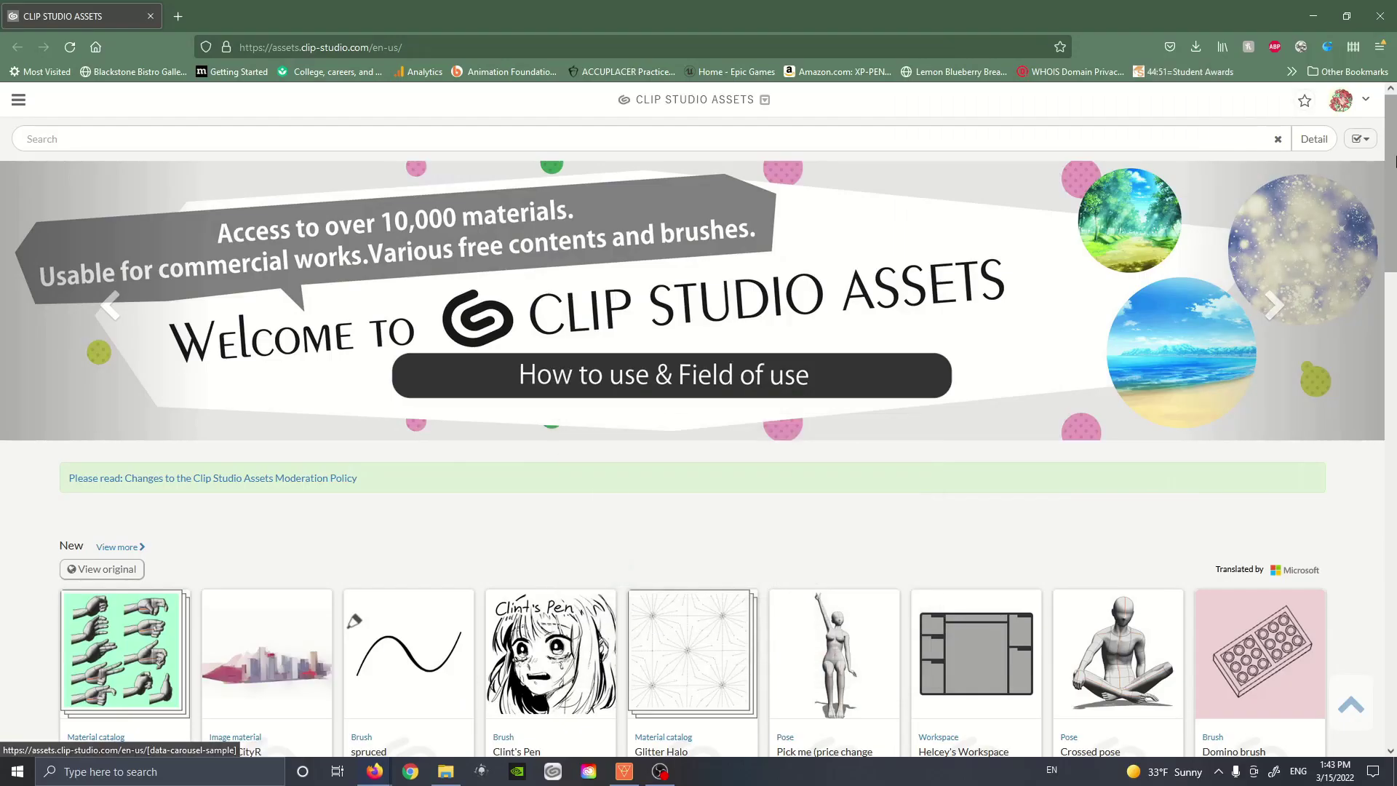
Switch to the web browser, search Clip Studio Assets for material 1759448, and open the close and fill tool's page.
scroll(1394, 222, "down", 5)
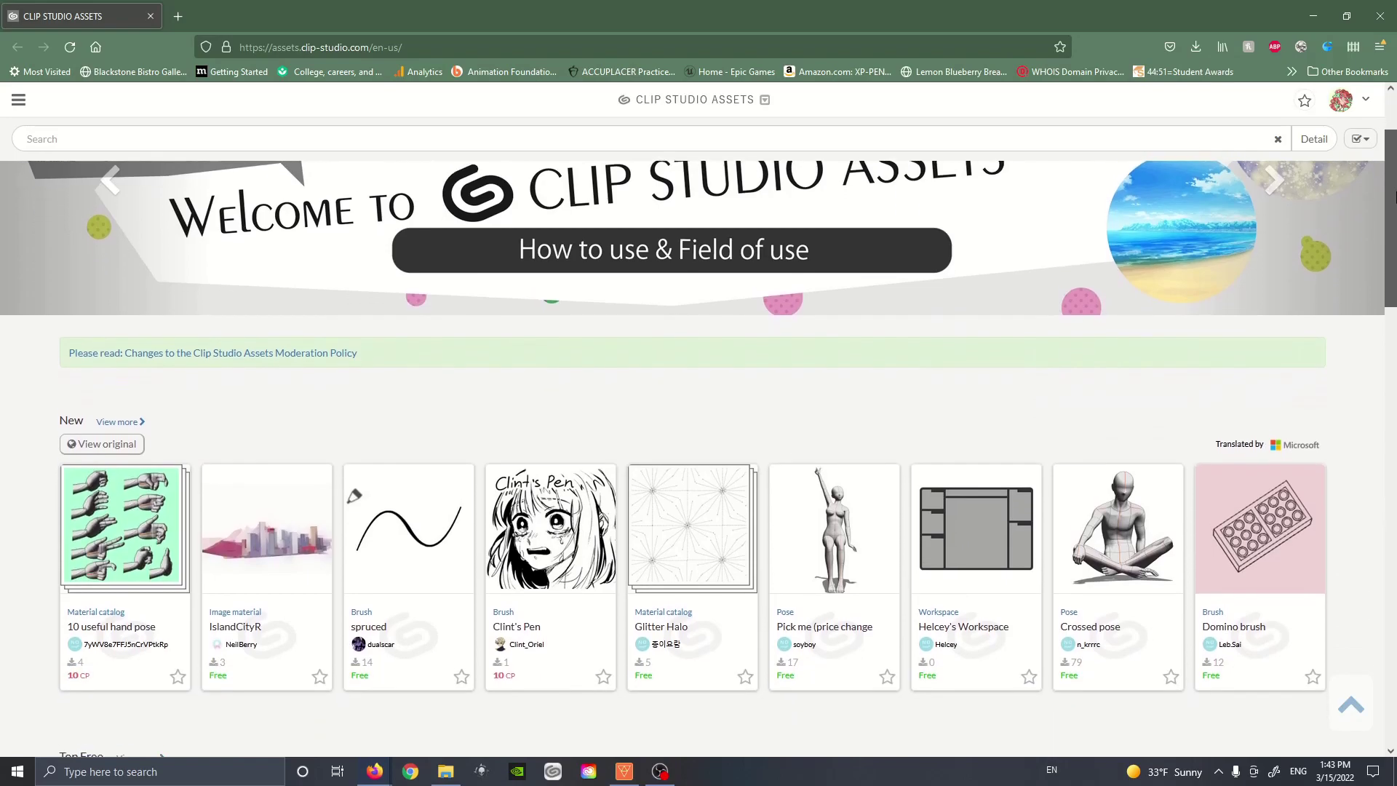
scroll(1393, 222, "down", 4)
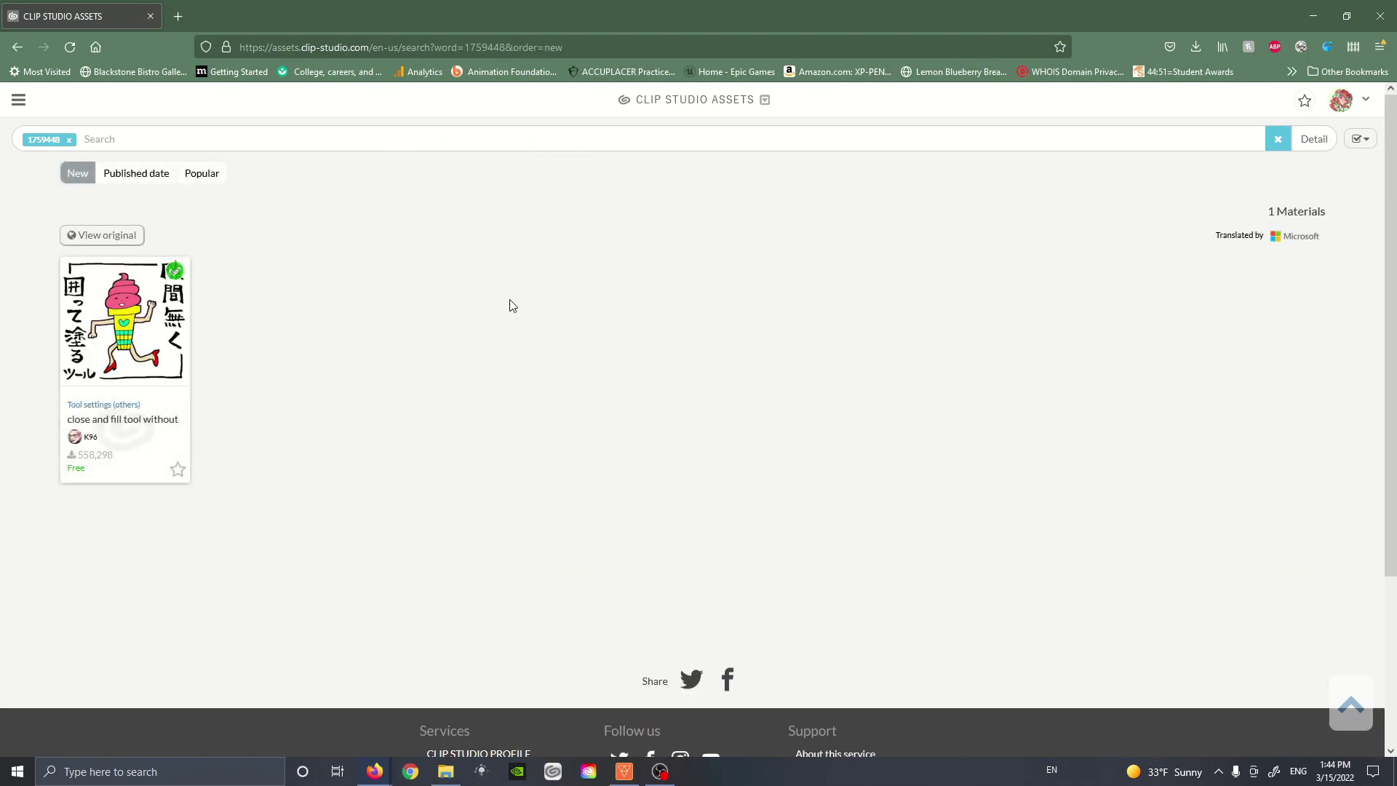
left_click(146, 419)
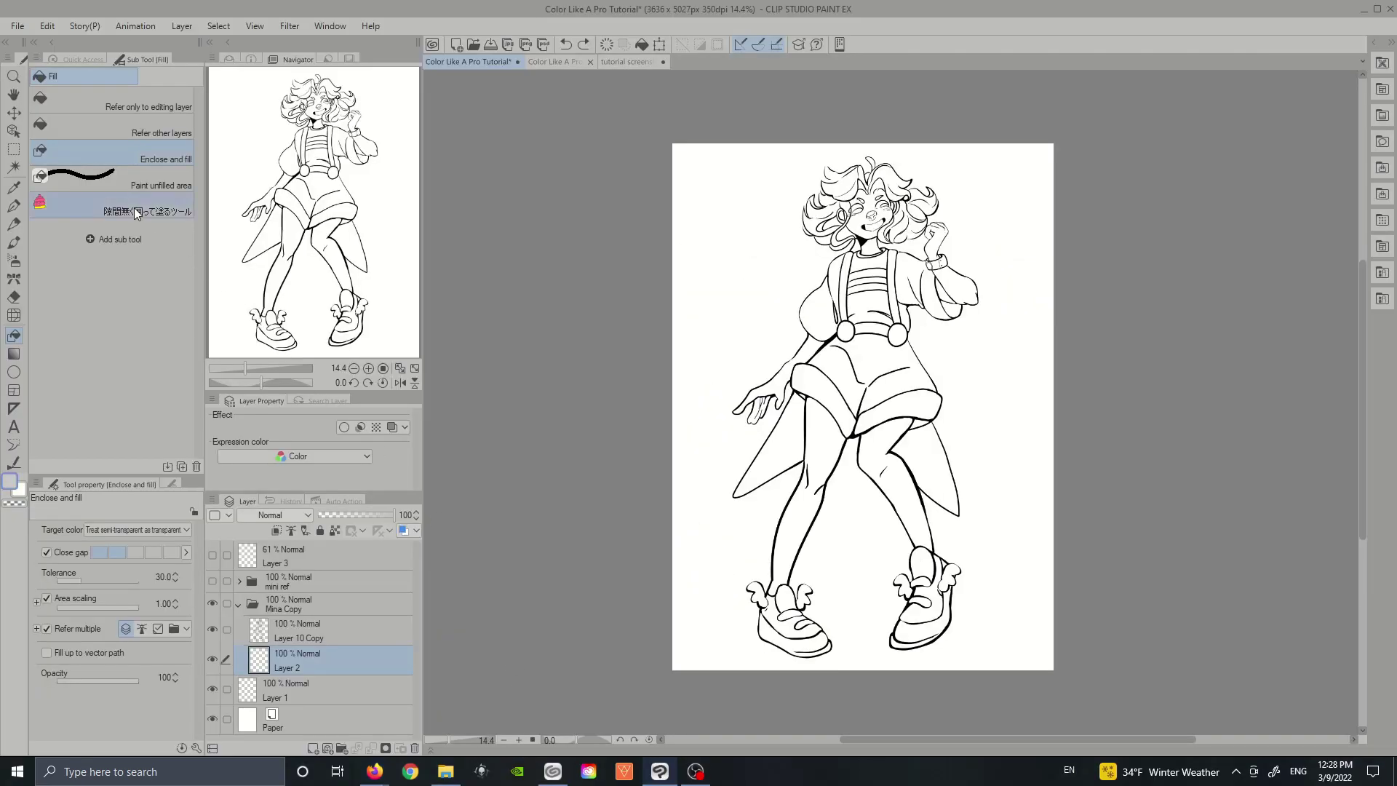
Use the 隙間無く囲って塗るツール sub tool to fill the figure in gray, including the open-ended hair tuft above the face.
mouse_move(754, 337)
left_mouse_down()
mouse_move(725, 415)
mouse_move(713, 539)
mouse_move(762, 655)
mouse_move(909, 653)
mouse_move(1030, 473)
mouse_move(1033, 240)
mouse_move(851, 131)
mouse_move(742, 291)
mouse_move(752, 349)
mouse_move(610, 368)
left_mouse_up()
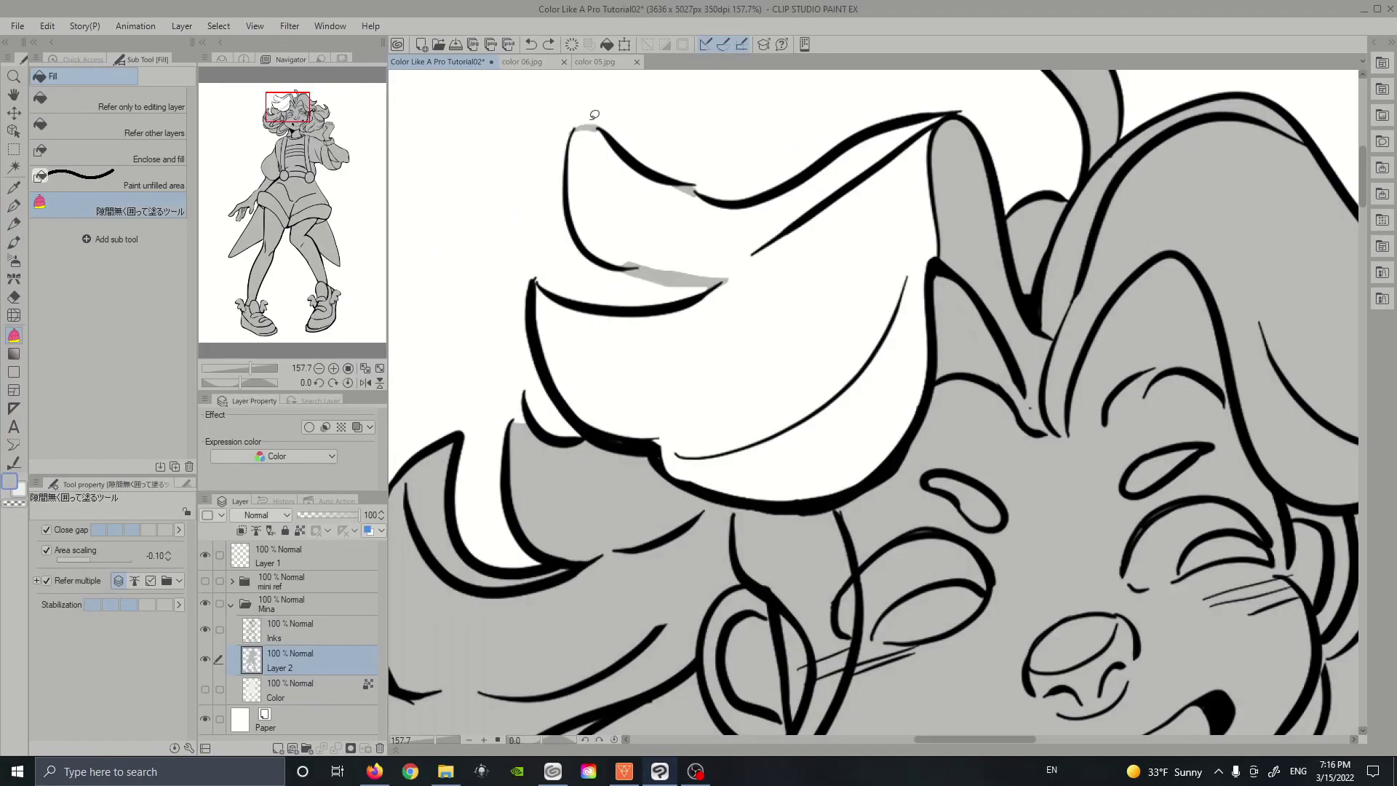
mouse_move(503, 228)
left_mouse_down()
mouse_move(494, 342)
mouse_move(540, 437)
mouse_move(730, 553)
mouse_move(940, 525)
mouse_move(982, 400)
mouse_move(997, 175)
mouse_move(905, 72)
mouse_move(453, 234)
mouse_move(457, 309)
left_mouse_up()
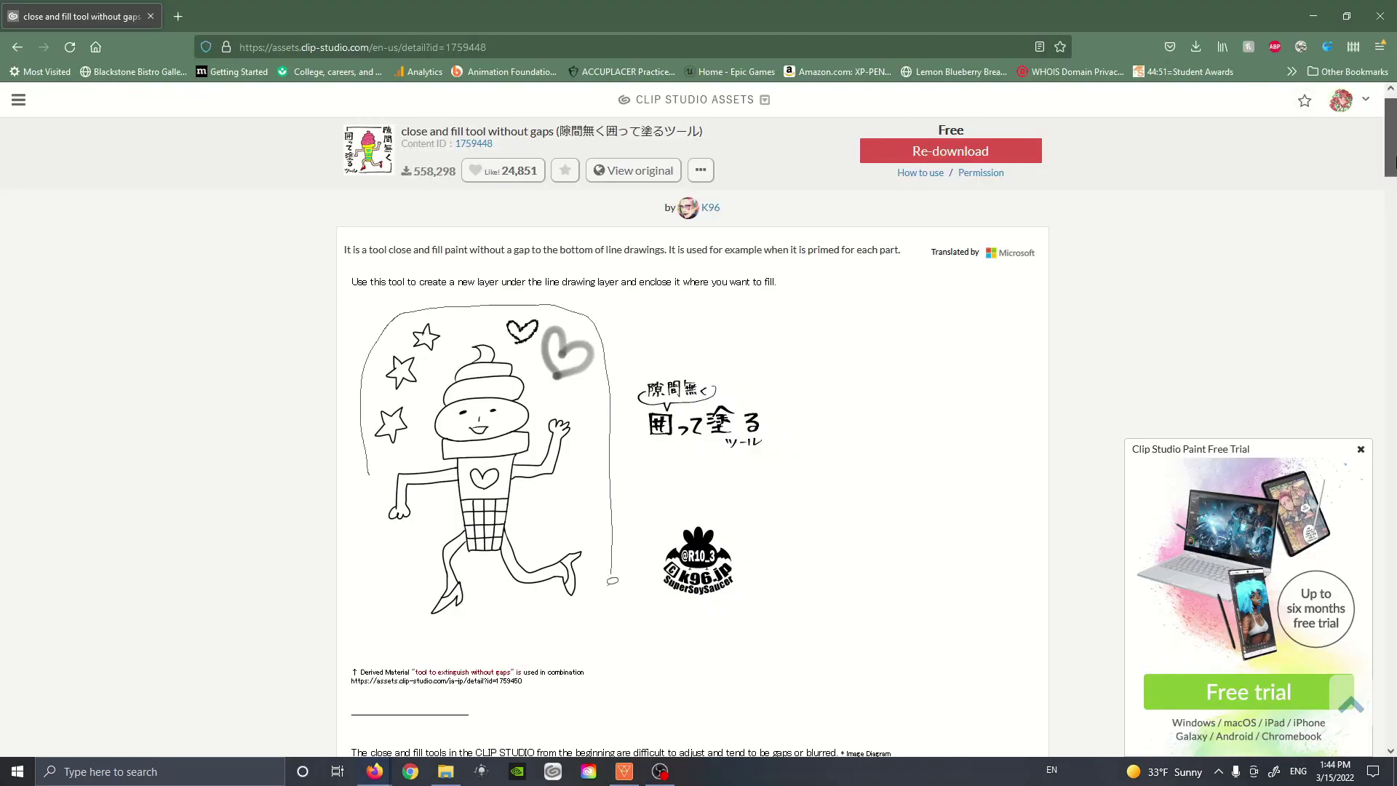
Examine the description and example images on the close and fill tool's Clip Studio Assets page in the browser.
scroll(1394, 161, "down", 1)
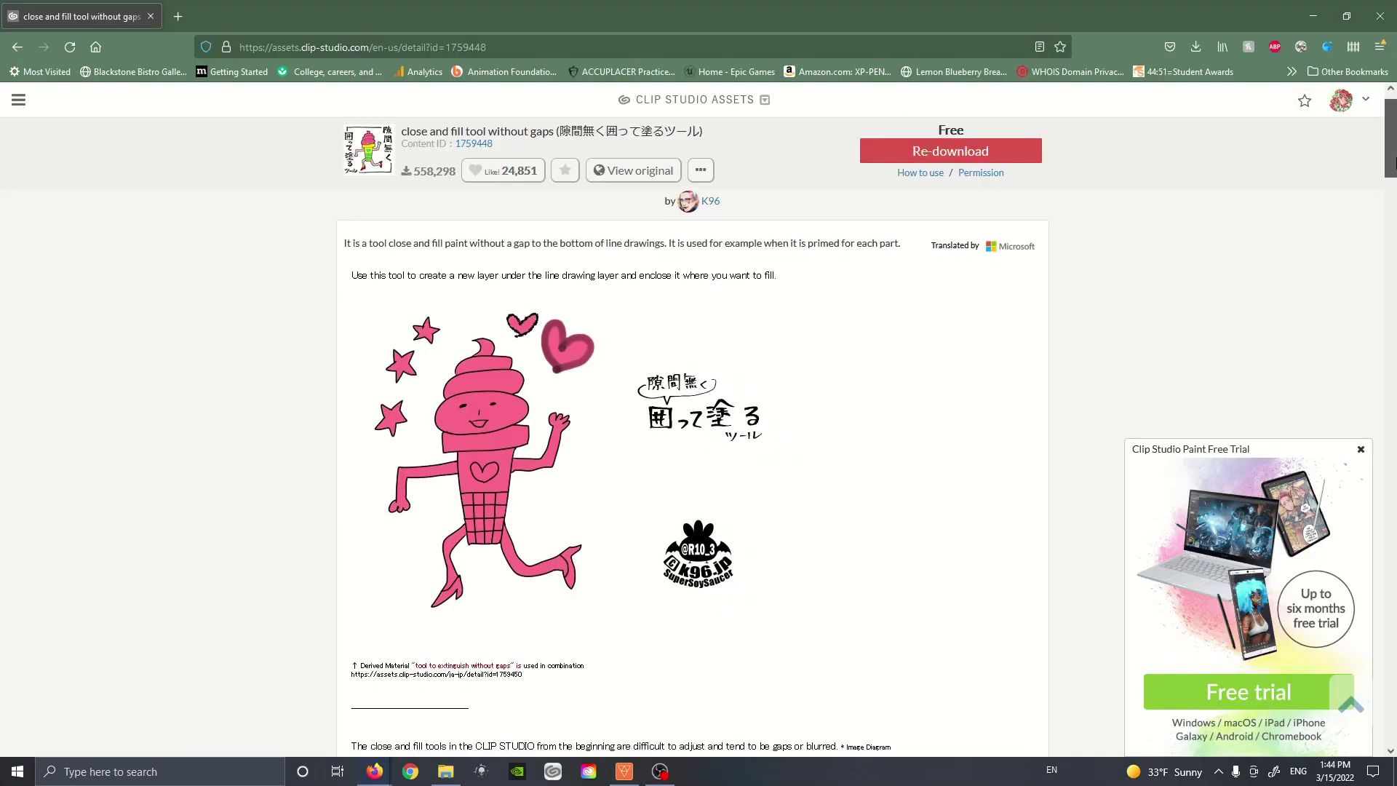
scroll(1393, 161, "down", 2)
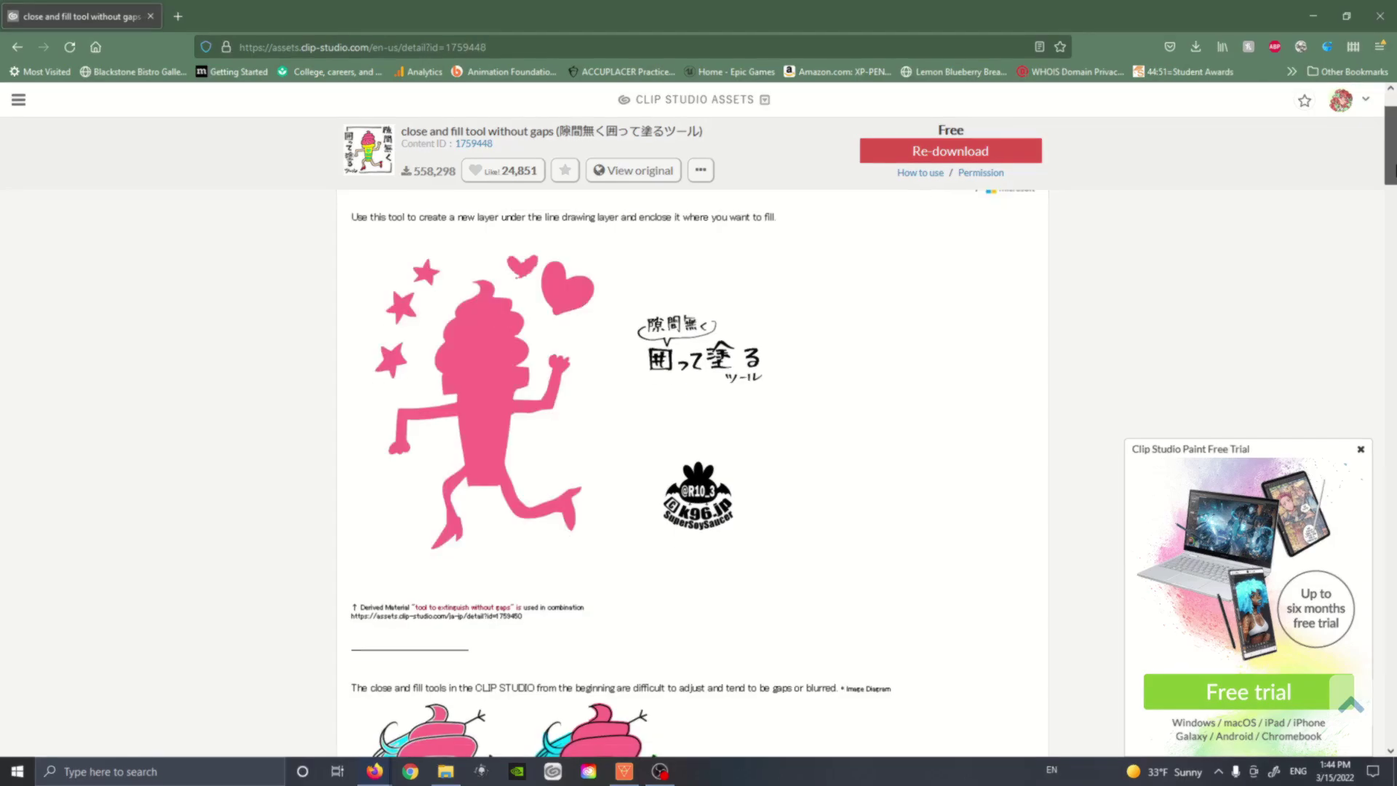
scroll(1394, 162, "down", 3)
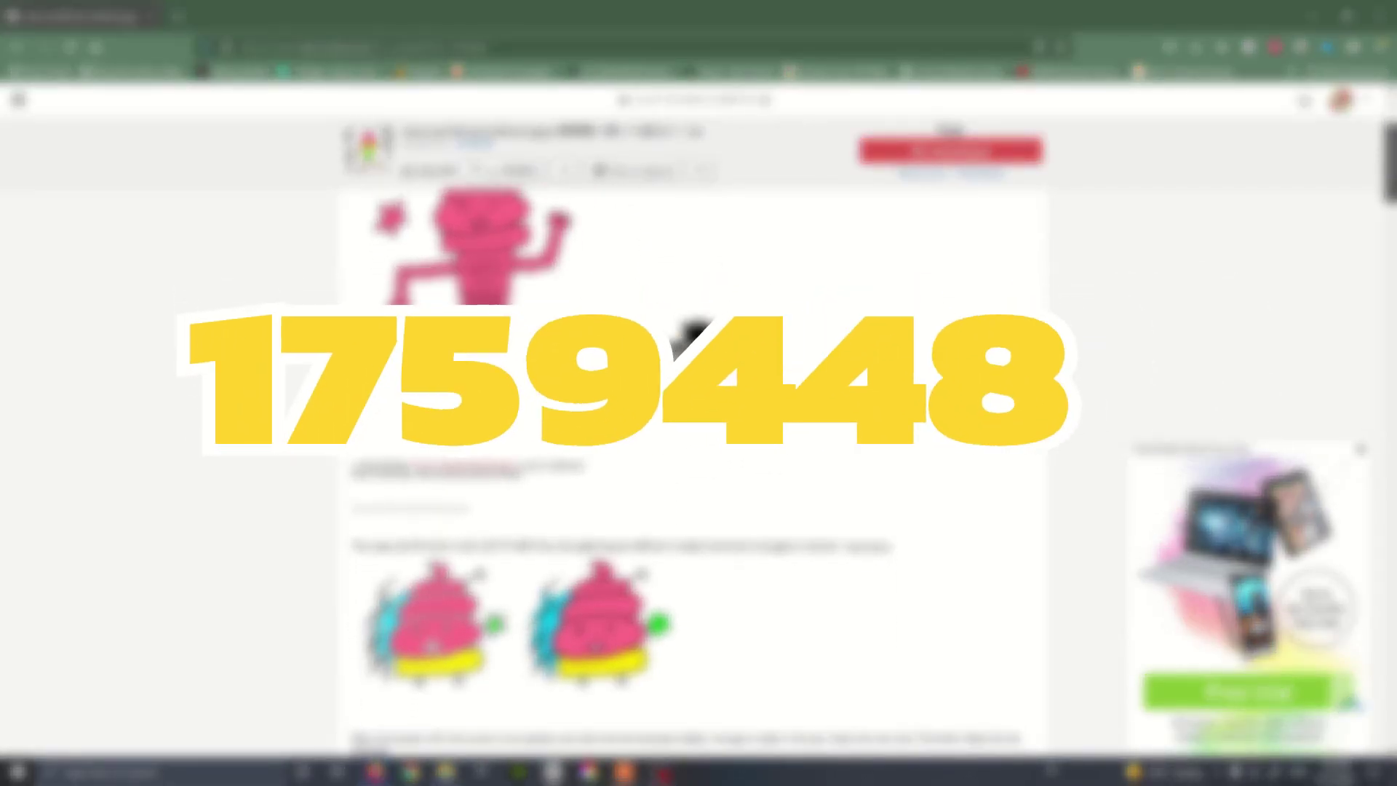
scroll(1394, 162, "down", 2)
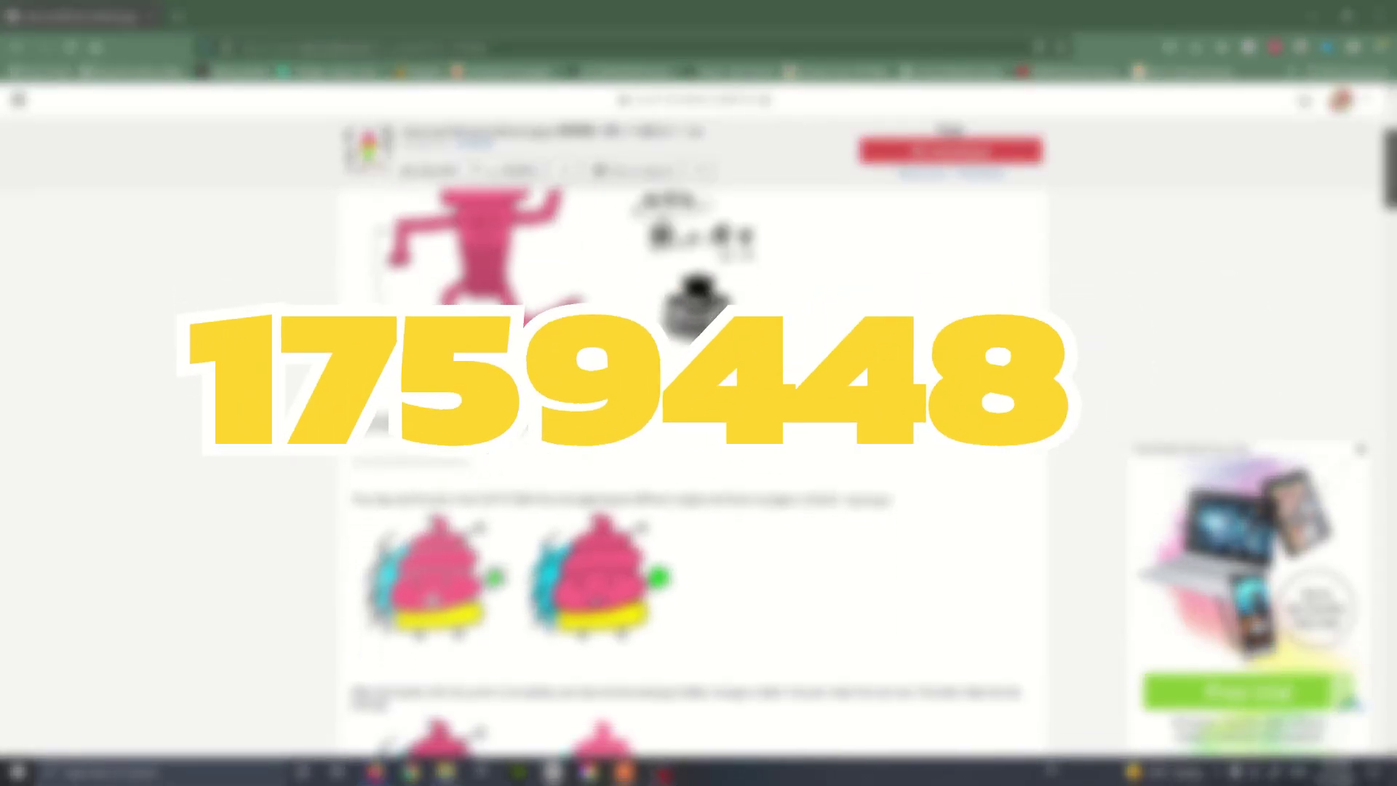
scroll(1394, 161, "down", 2)
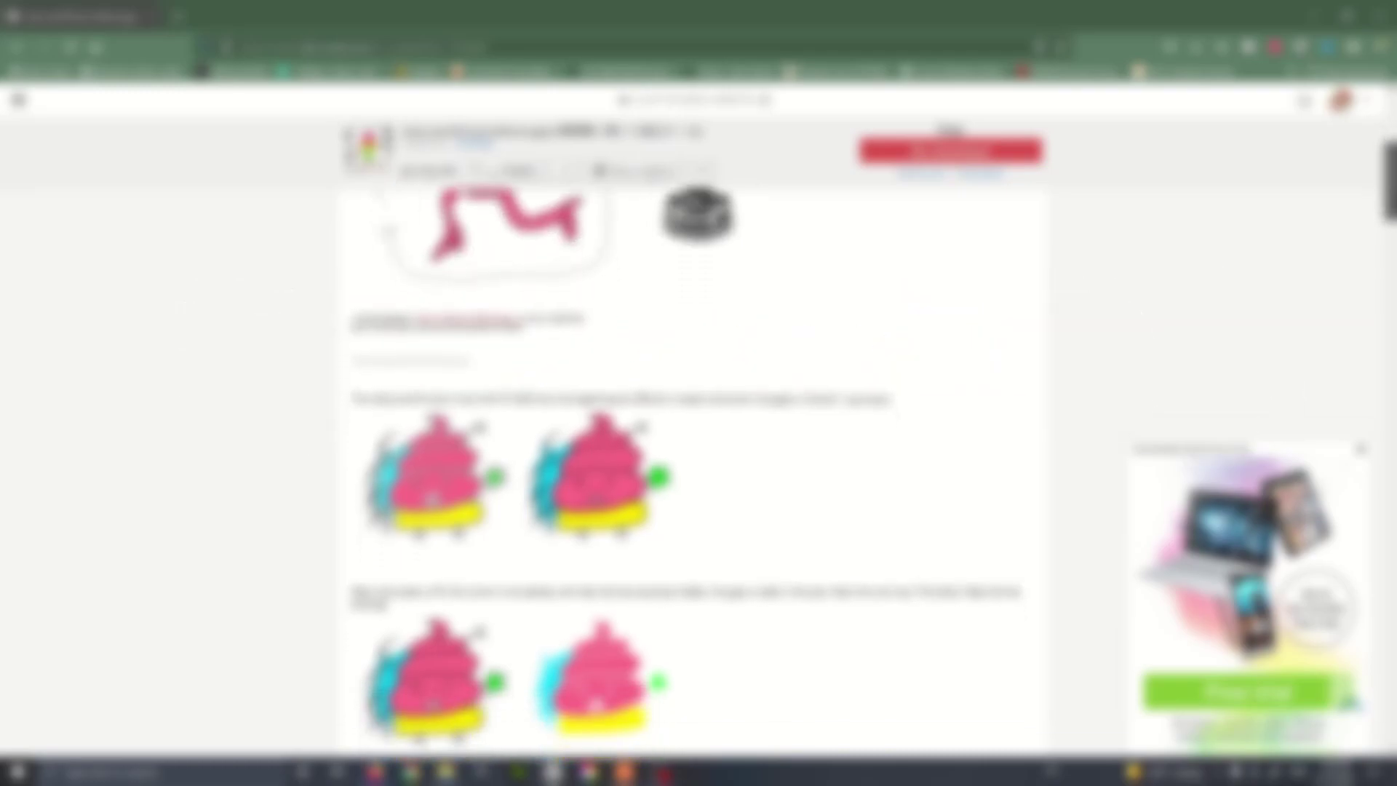
scroll(1394, 162, "down", 2)
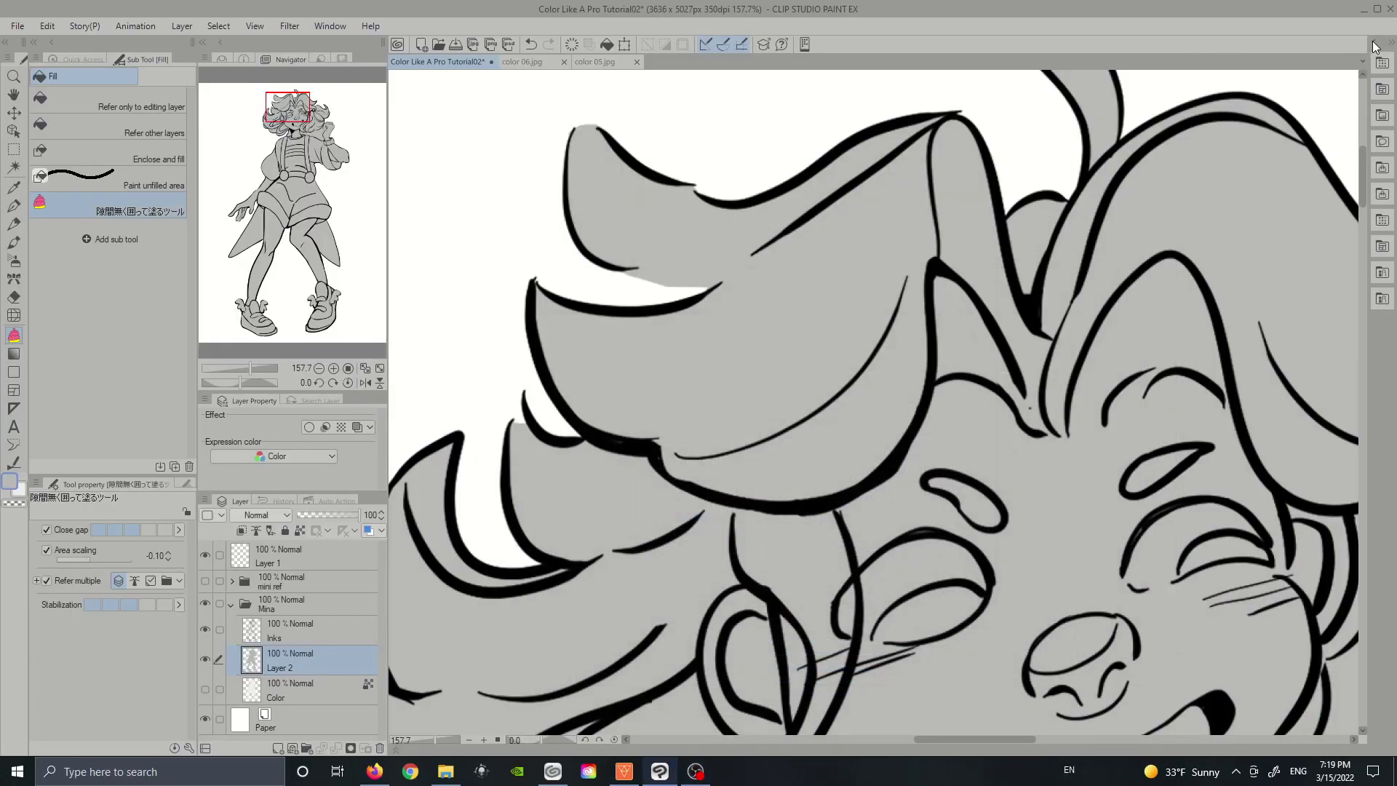
Add the downloaded 隙間無く囲って塗るツール material to the Fill sub tools in Clip Studio Paint.
left_click(1374, 46)
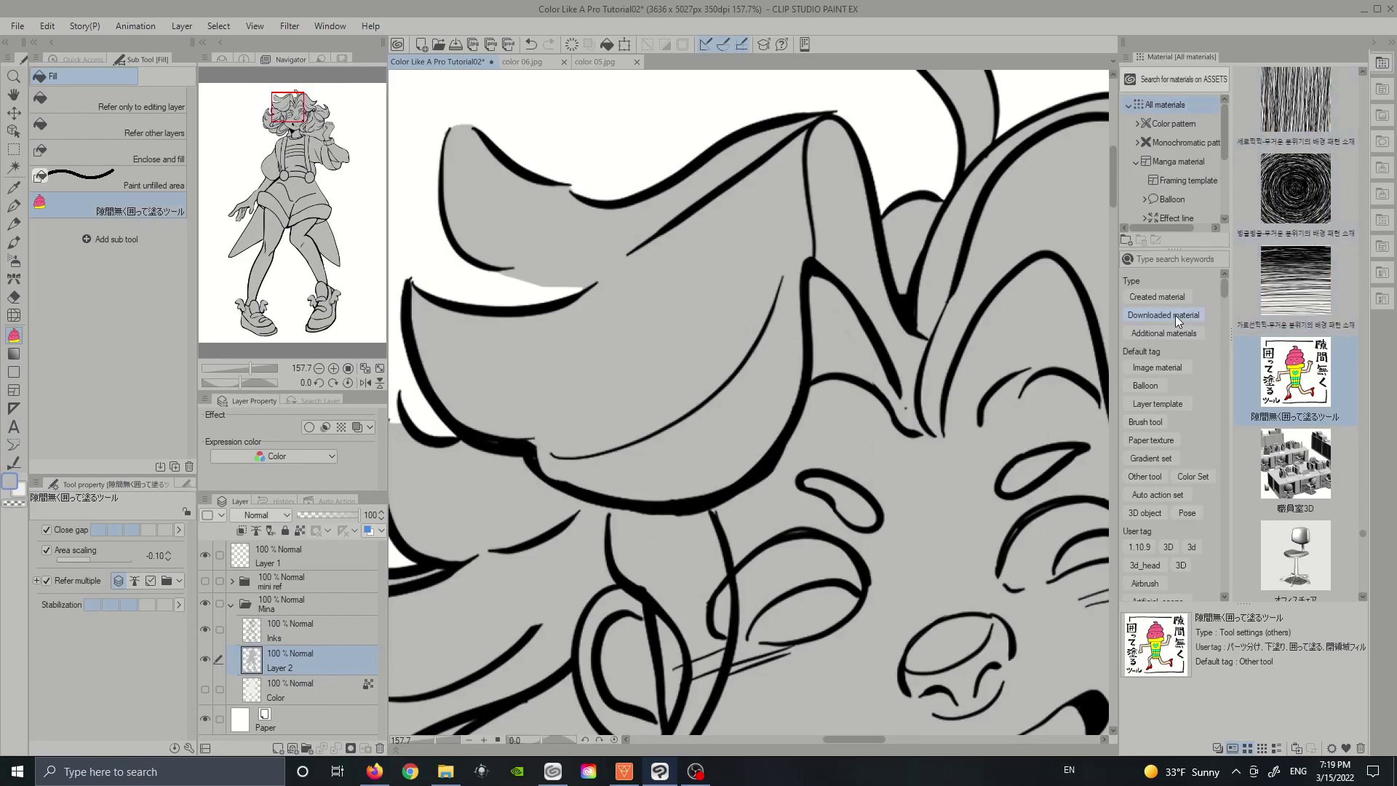
left_click_drag(1292, 377, 95, 353)
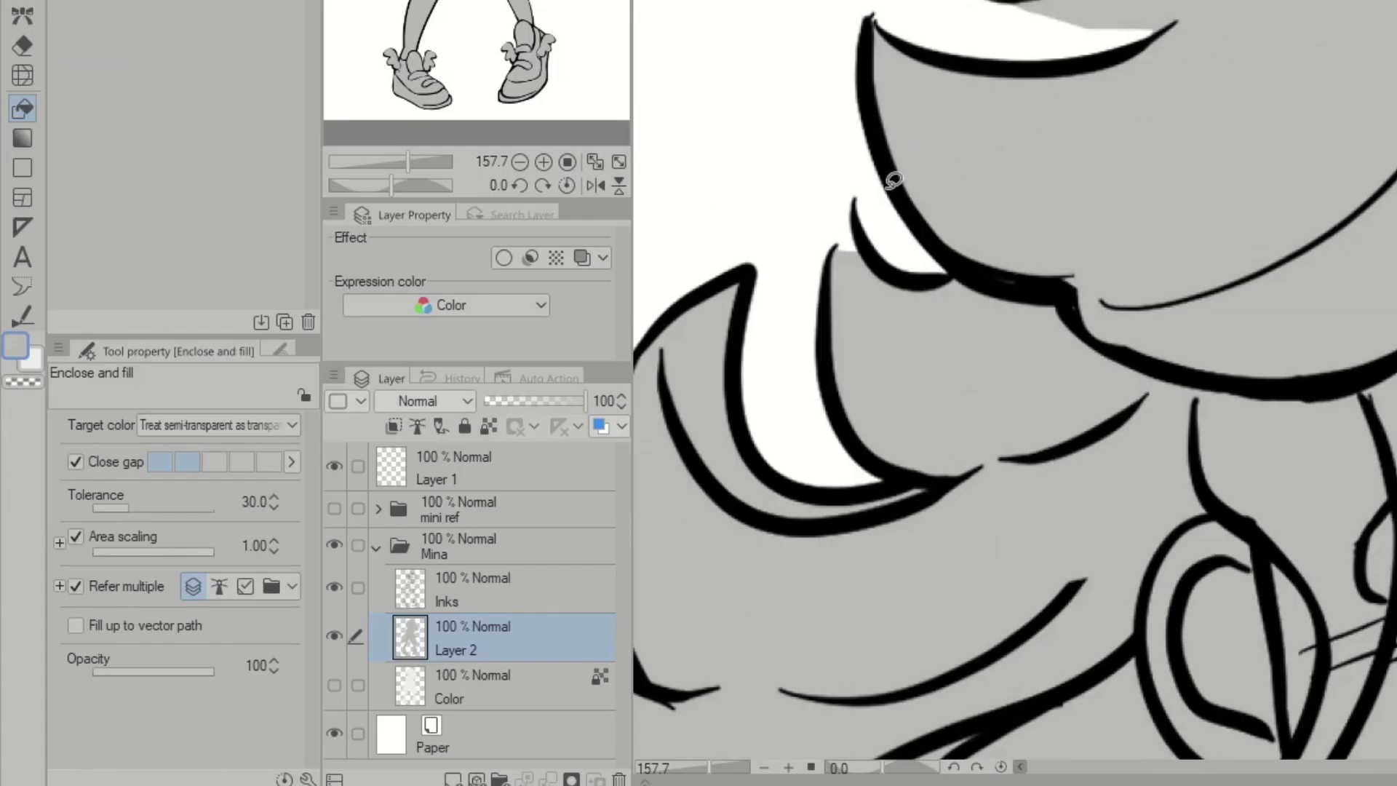
Configure Enclose and fill to target all enclosed areas including transparency, with maximum gap closing and area scaling of -0.10.
left_click(227, 422)
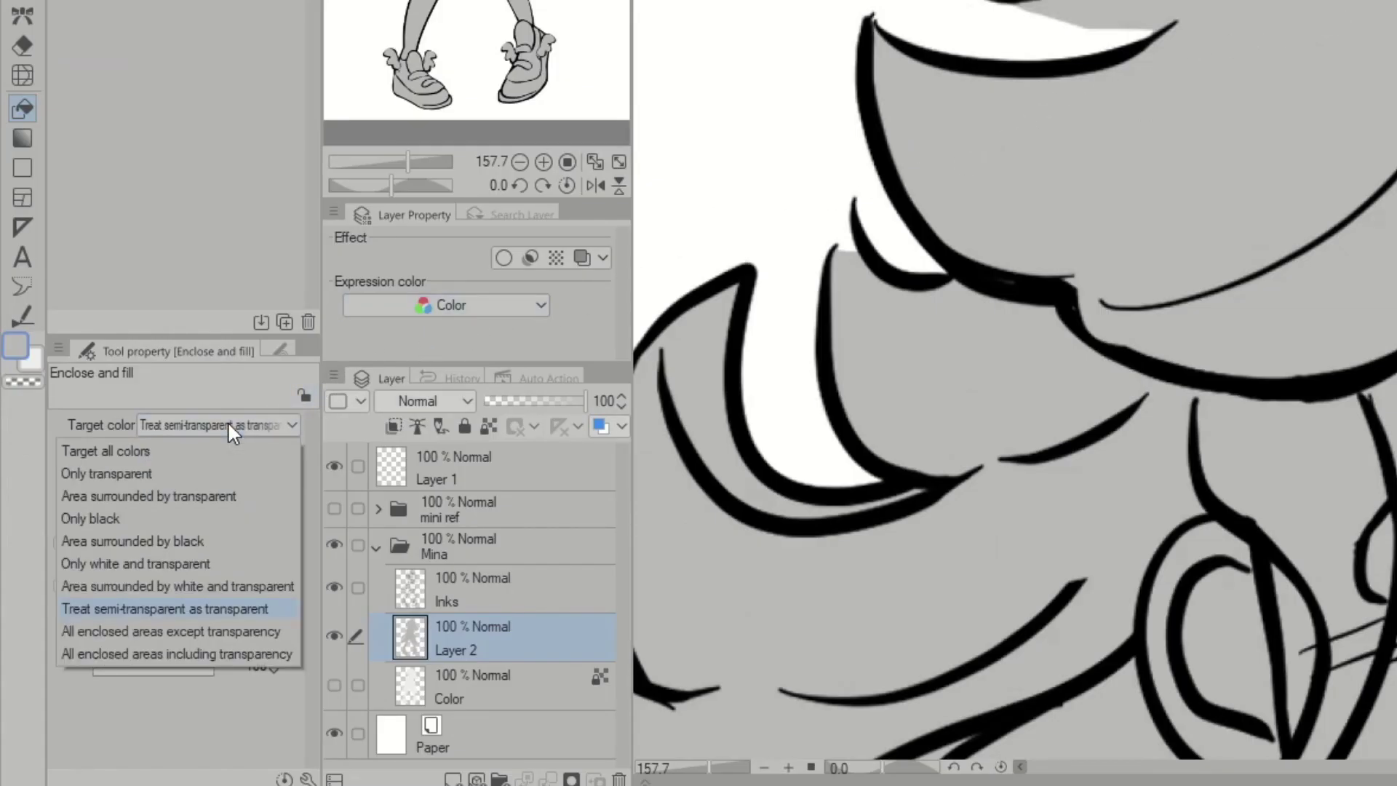
left_click(199, 652)
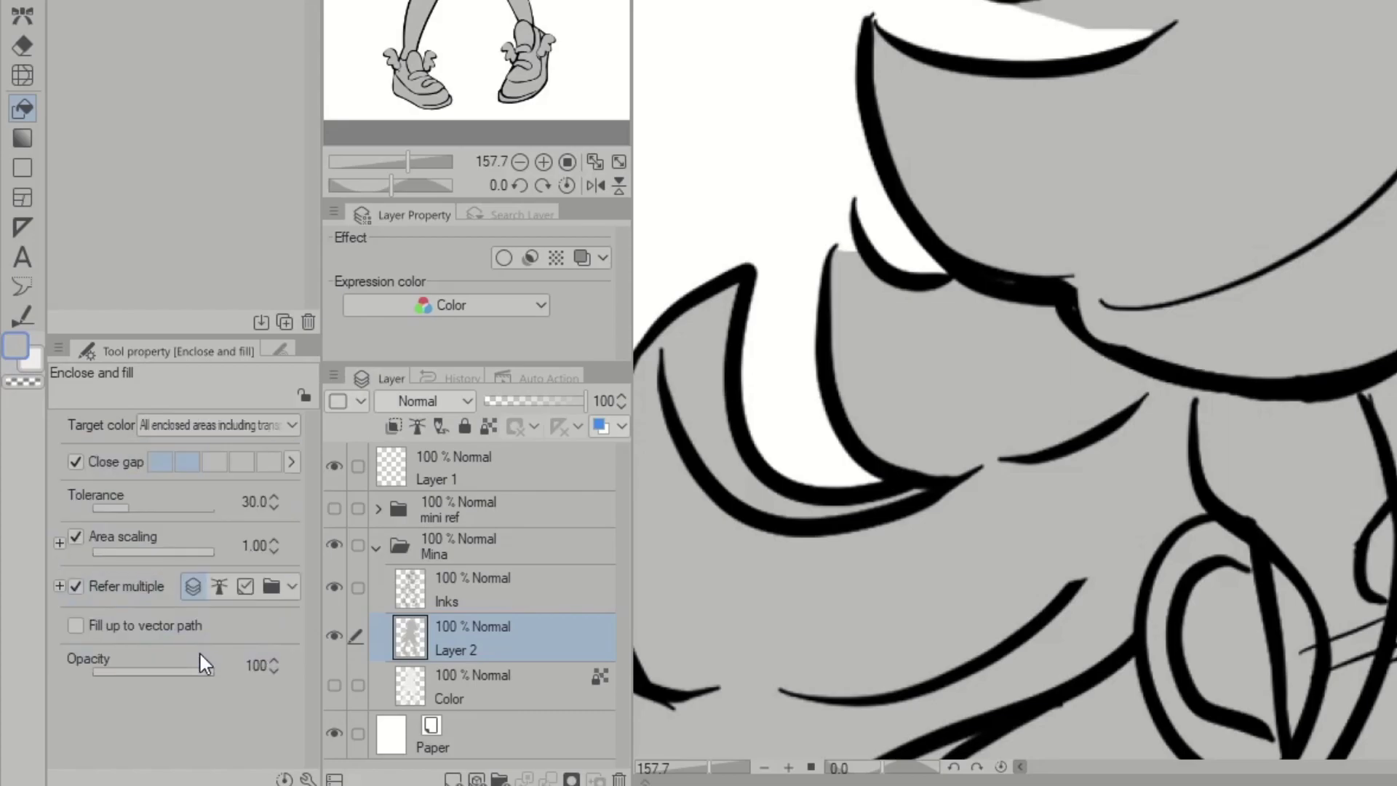
left_click(266, 465)
left_click(252, 545)
key("BackSpace")
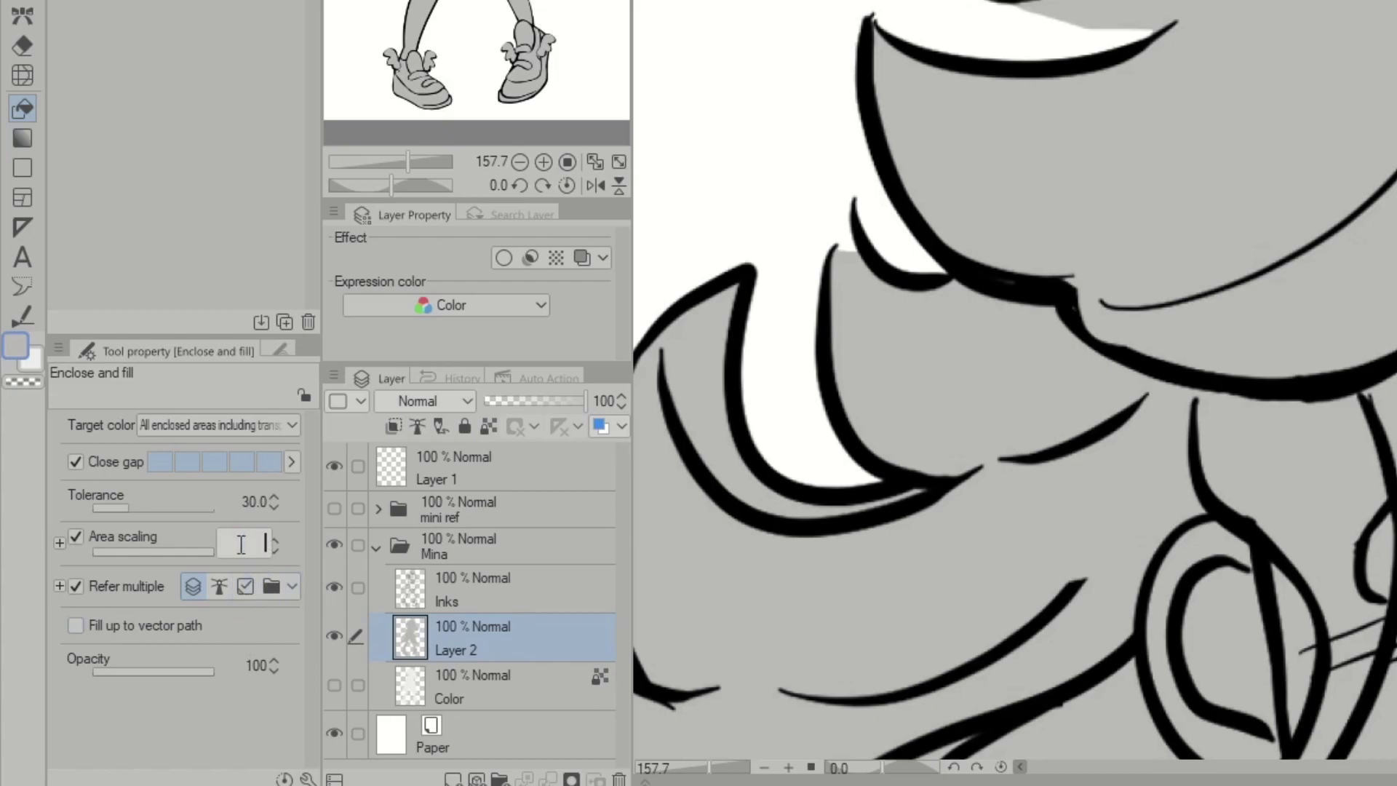
type("-10.10")
key("Return")
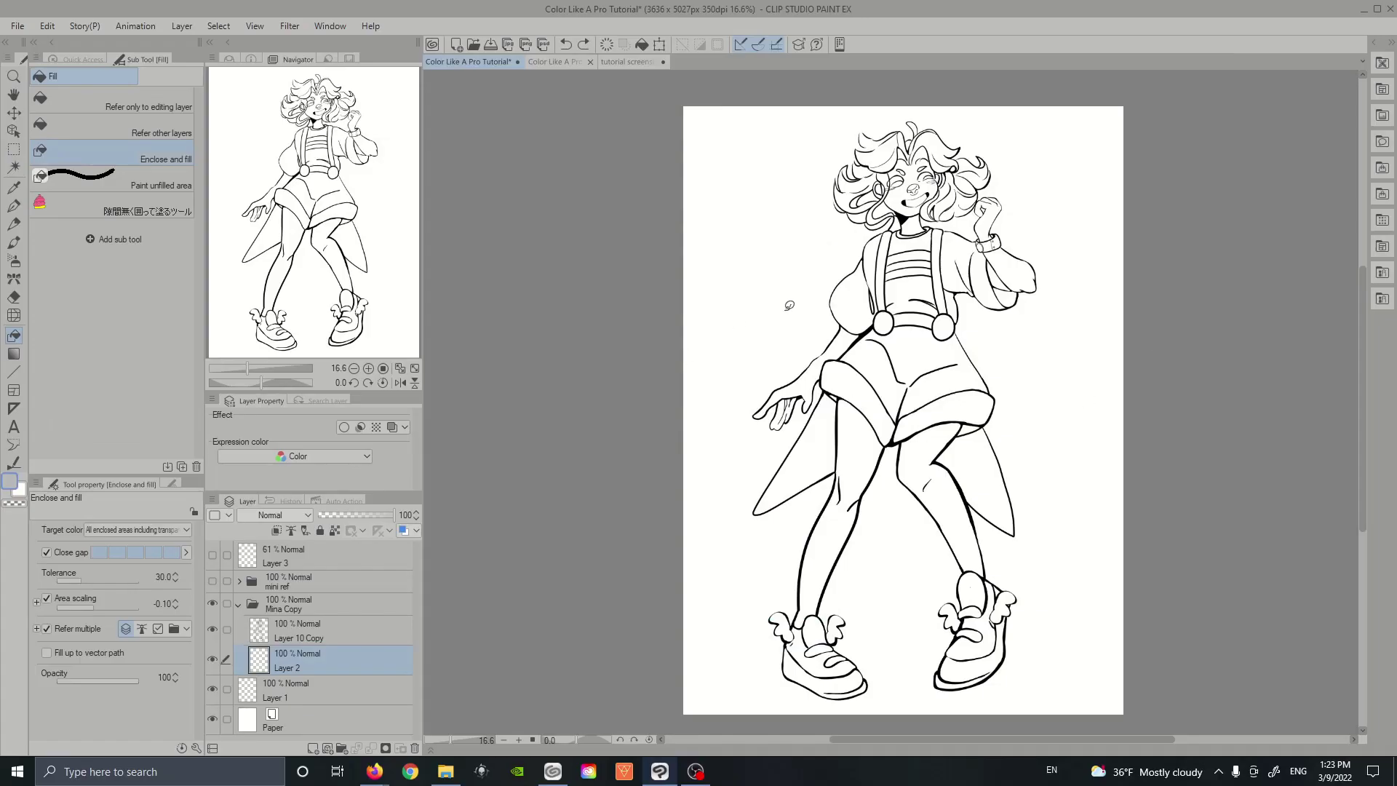
Fill the whole character in gray on Layer 2 with Enclose and fill, looping around the figure's outline from shoes to hair.
mouse_move(790, 305)
left_mouse_down()
mouse_move(793, 701)
mouse_move(1102, 633)
mouse_move(953, 122)
mouse_move(773, 343)
left_mouse_up()
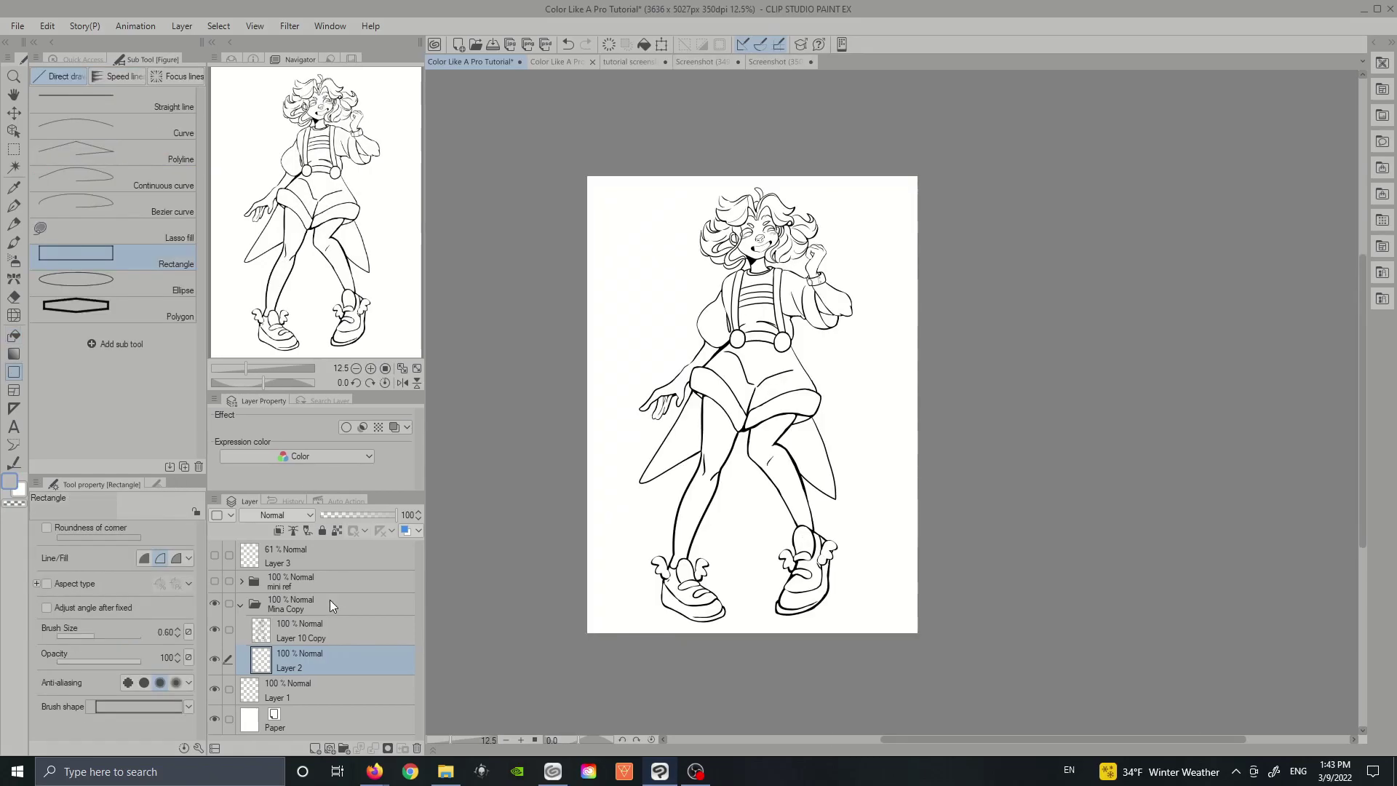
left_click(14, 335)
mouse_move(650, 540)
left_mouse_down()
mouse_move(736, 445)
mouse_move(641, 509)
mouse_move(650, 540)
left_mouse_up()
mouse_move(606, 456)
left_mouse_down()
mouse_move(717, 649)
mouse_move(696, 357)
mouse_move(677, 418)
mouse_move(608, 456)
left_mouse_up()
scroll(748, 303, "up", 3)
mouse_move(527, 411)
left_mouse_down()
mouse_move(633, 492)
mouse_move(527, 411)
left_mouse_up()
mouse_move(615, 318)
left_mouse_down()
mouse_move(509, 539)
mouse_move(709, 403)
mouse_move(616, 320)
left_mouse_up()
mouse_move(662, 242)
left_mouse_down()
mouse_move(630, 290)
mouse_move(934, 446)
mouse_move(969, 211)
mouse_move(775, 214)
mouse_move(619, 336)
left_mouse_up()
mouse_move(637, 110)
left_mouse_down()
mouse_move(749, 255)
mouse_move(753, 219)
mouse_move(801, 240)
mouse_move(757, 69)
mouse_move(640, 109)
left_mouse_up()
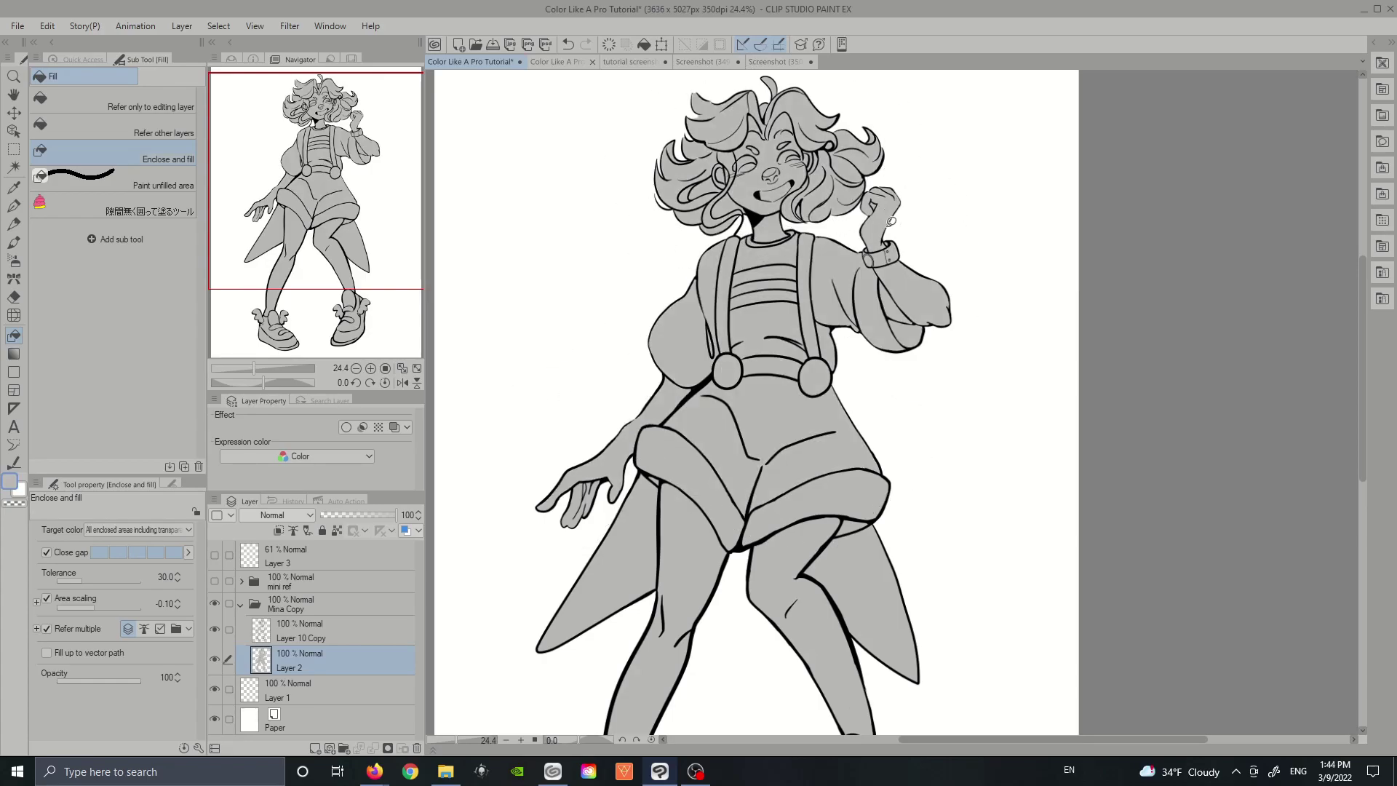
key("ctrl+0")
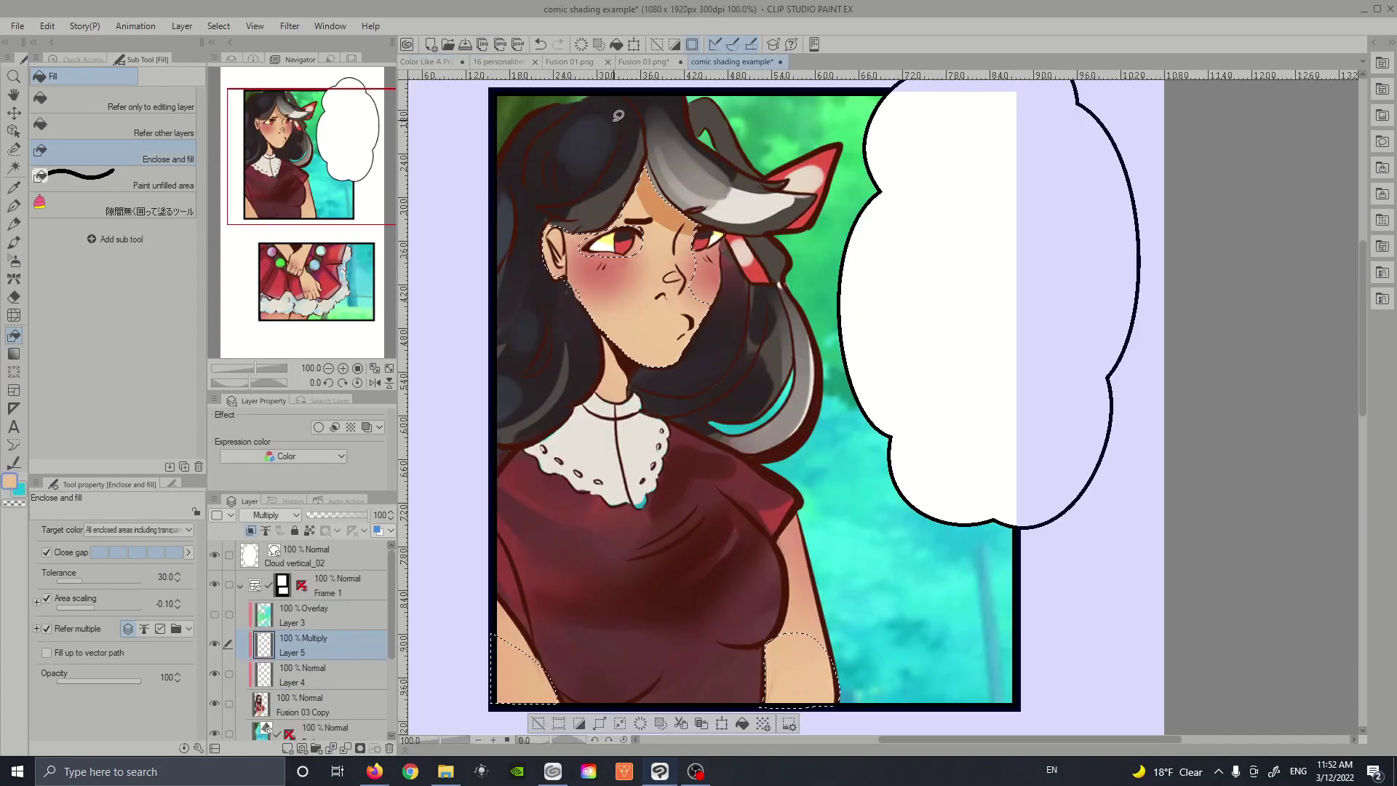
Fill shadow shapes over the figure, hands and skirt ruffles on the comic's Multiply layer with Enclose and fill, and select the Soft airbrush.
left_click_drag(742, 607, 780, 638)
scroll(786, 408, "down", 1)
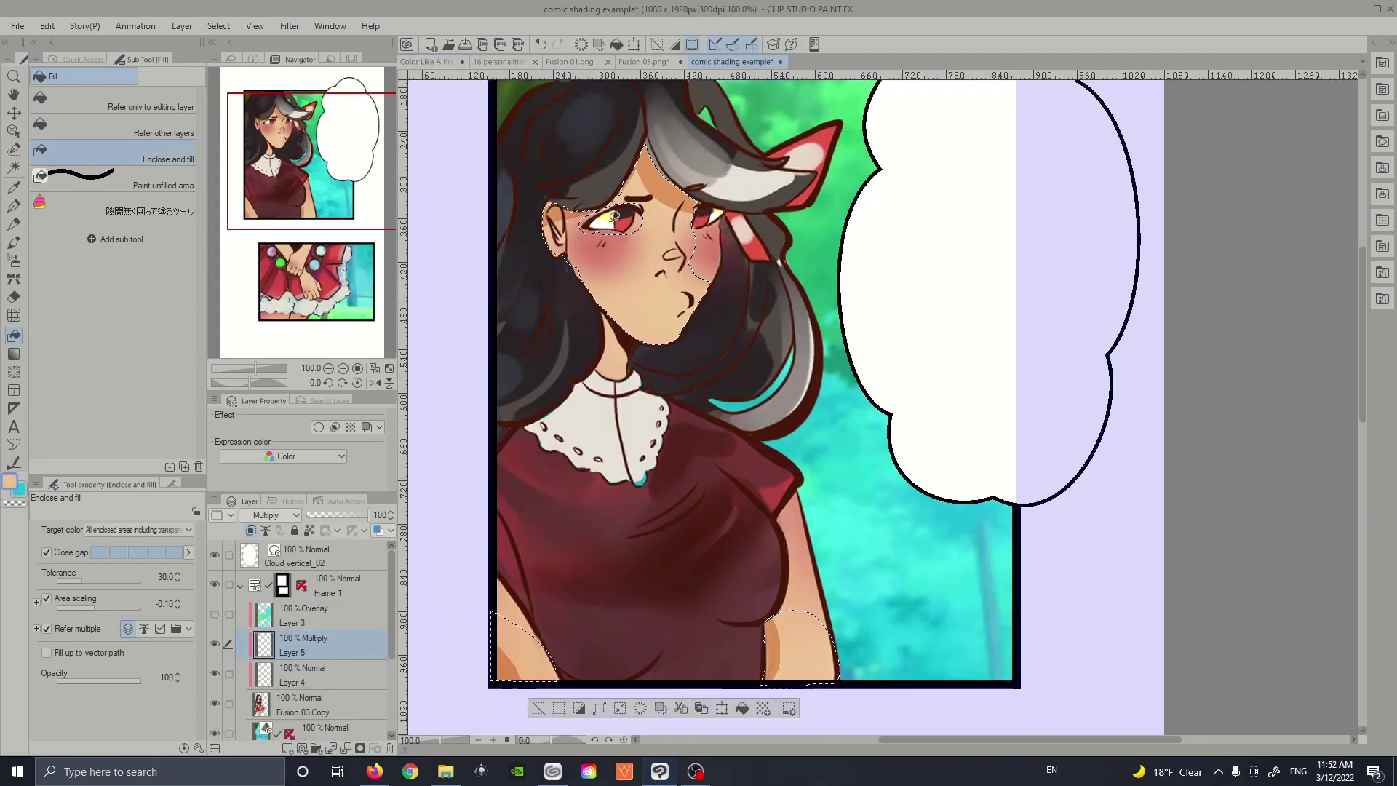
scroll(786, 407, "down", 10)
mouse_move(495, 557)
left_mouse_down()
mouse_move(578, 462)
mouse_move(588, 505)
left_mouse_up()
mouse_move(572, 476)
left_mouse_down()
mouse_move(705, 471)
mouse_move(641, 531)
left_mouse_up()
left_click_drag(575, 469, 582, 498)
mouse_move(684, 462)
left_mouse_down()
mouse_move(720, 472)
mouse_move(775, 509)
left_mouse_up()
mouse_move(756, 518)
left_mouse_down()
mouse_move(716, 482)
mouse_move(728, 509)
left_mouse_up()
mouse_move(862, 498)
left_mouse_down()
mouse_move(908, 500)
mouse_move(883, 497)
mouse_move(932, 493)
mouse_move(837, 494)
left_mouse_up()
mouse_move(771, 502)
left_mouse_down()
mouse_move(855, 495)
mouse_move(770, 504)
left_mouse_up()
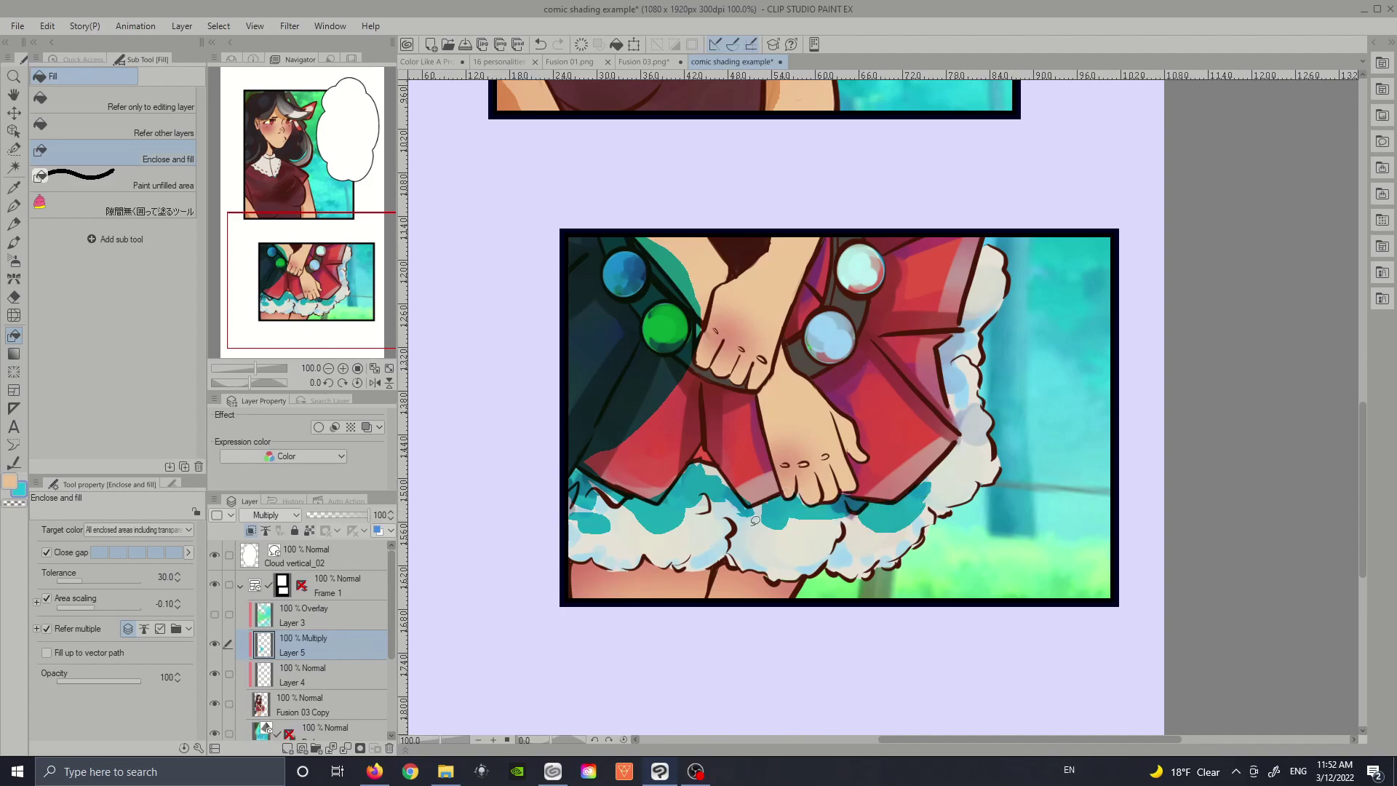
left_click(17, 264)
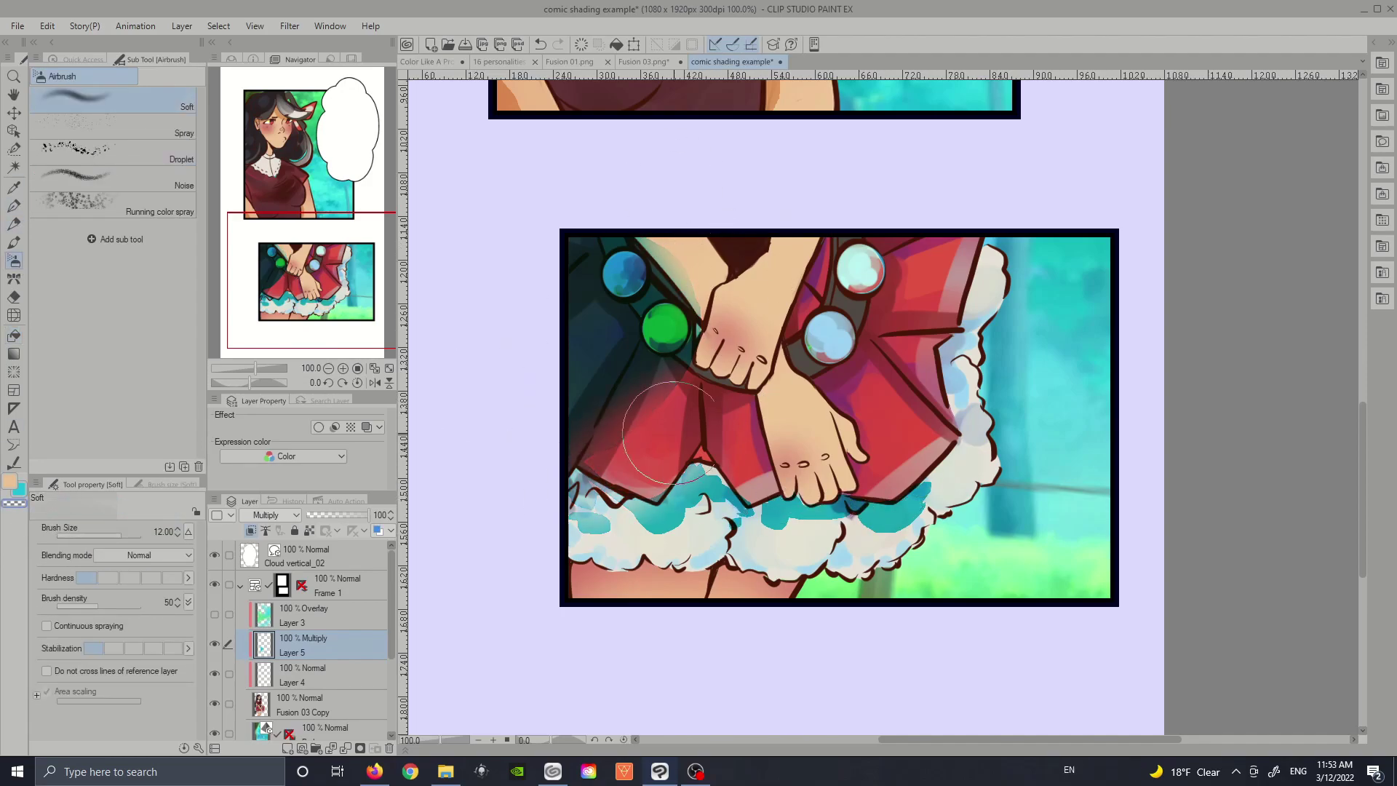
key("ctrl+0")
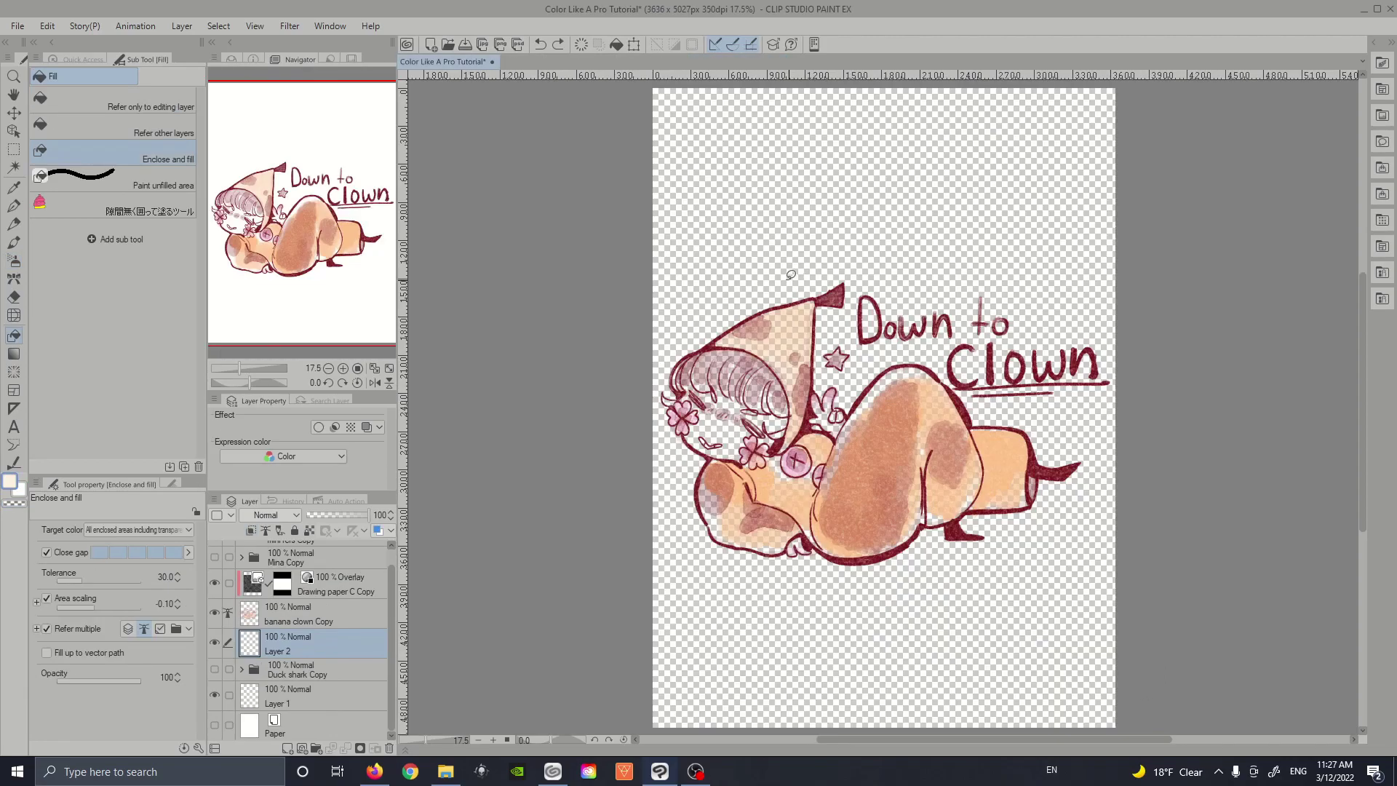
Fill beneath the clown drawing in cream on Layer 2 with Enclose and fill, and show the Paper layer.
mouse_move(730, 278)
left_mouse_down()
mouse_move(636, 417)
mouse_move(676, 531)
mouse_move(911, 614)
mouse_move(987, 608)
mouse_move(1117, 463)
mouse_move(1066, 421)
mouse_move(988, 404)
mouse_move(953, 371)
mouse_move(850, 345)
mouse_move(847, 329)
mouse_move(604, 378)
mouse_move(580, 427)
left_mouse_up()
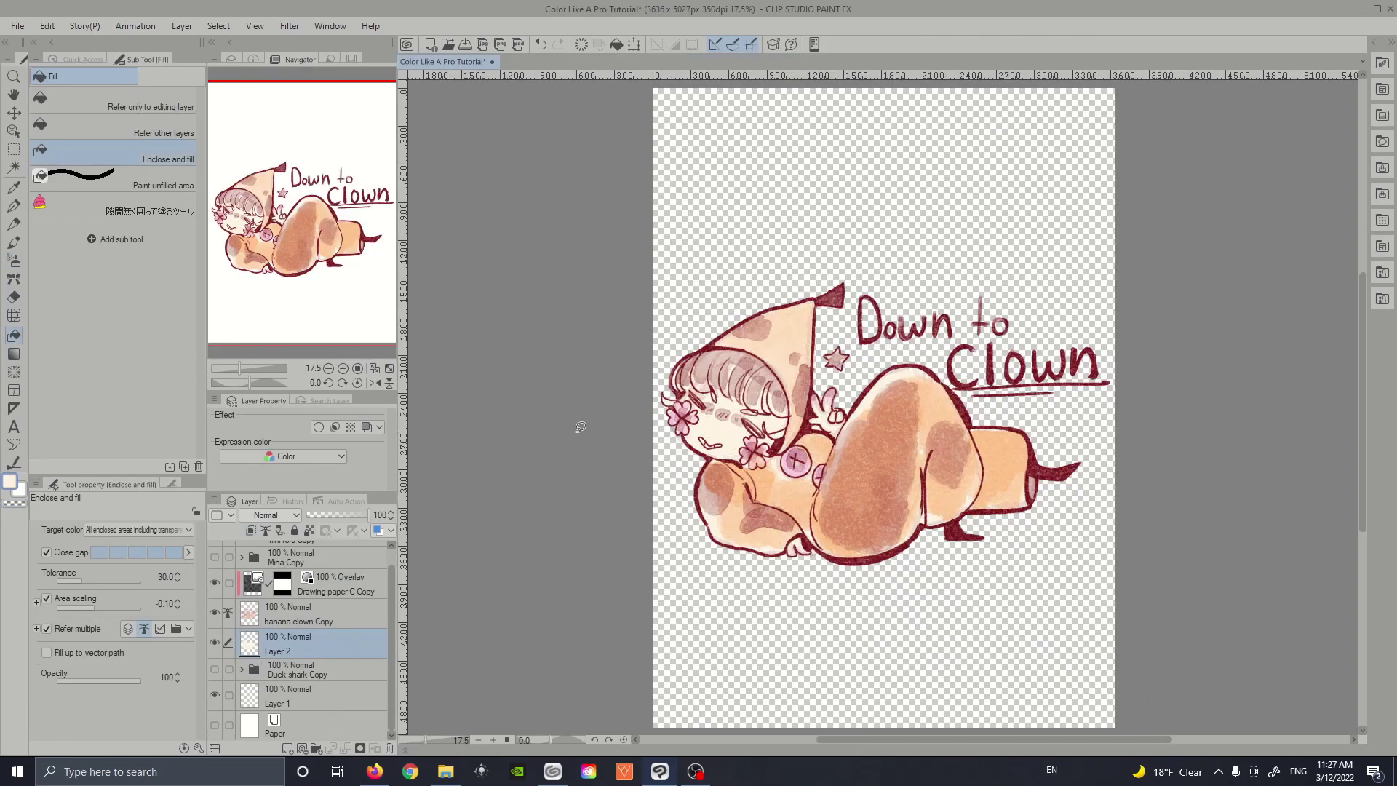
left_click(215, 723)
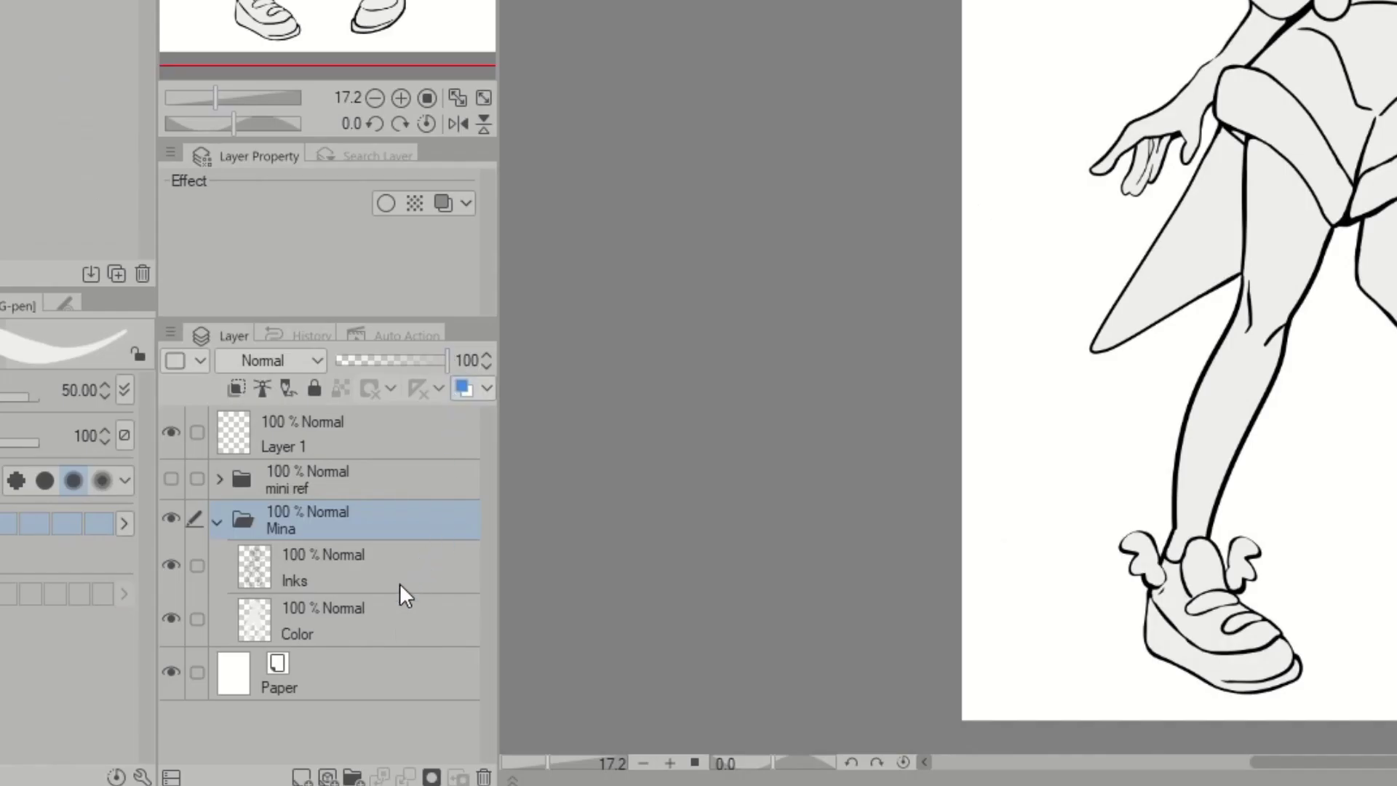
Lock the transparent pixels of the Color layer in the Mina folder.
left_click(354, 632)
left_click(340, 383)
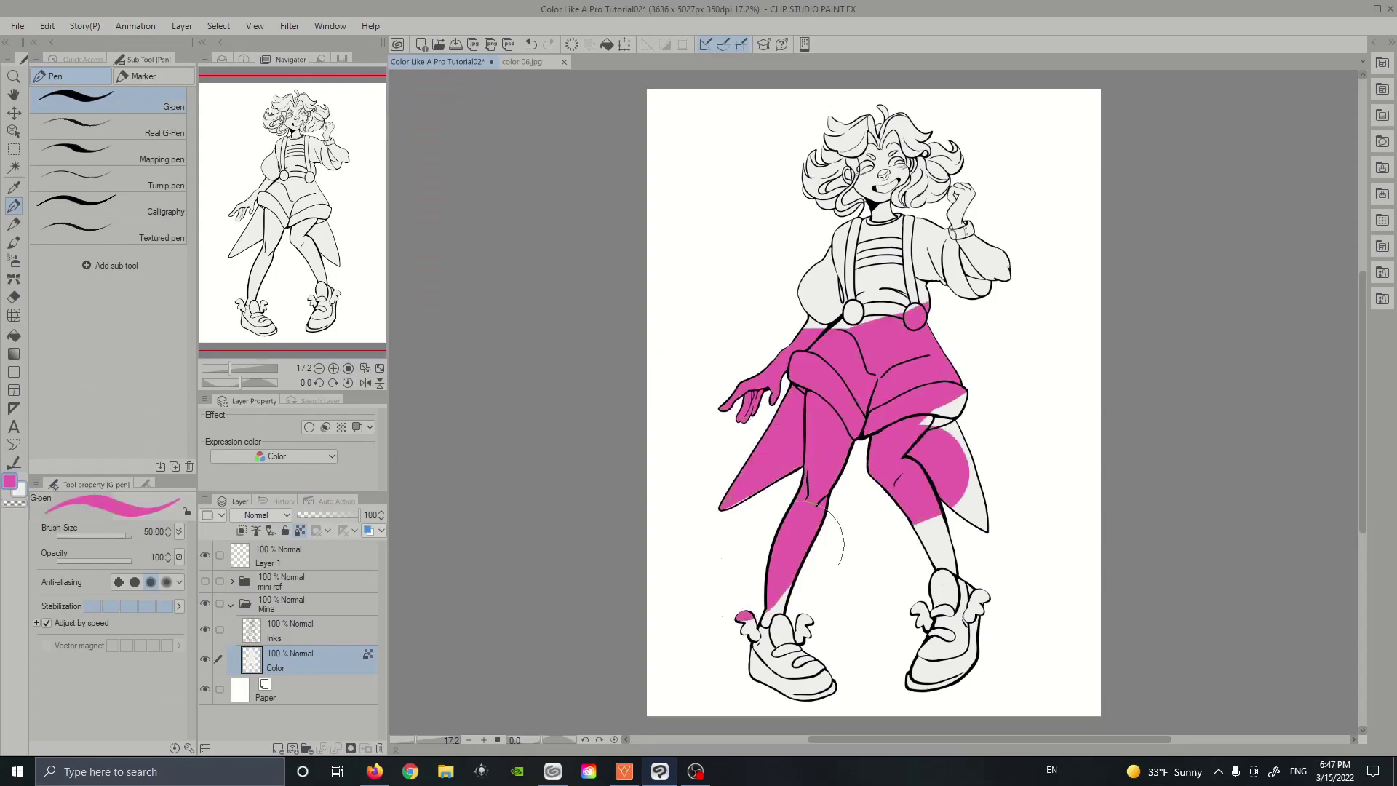
Test the transparency lock by painting over the character in magenta with the G-pen, and undo the strokes.
mouse_move(909, 321)
left_mouse_down()
mouse_move(837, 218)
mouse_move(982, 451)
left_mouse_up()
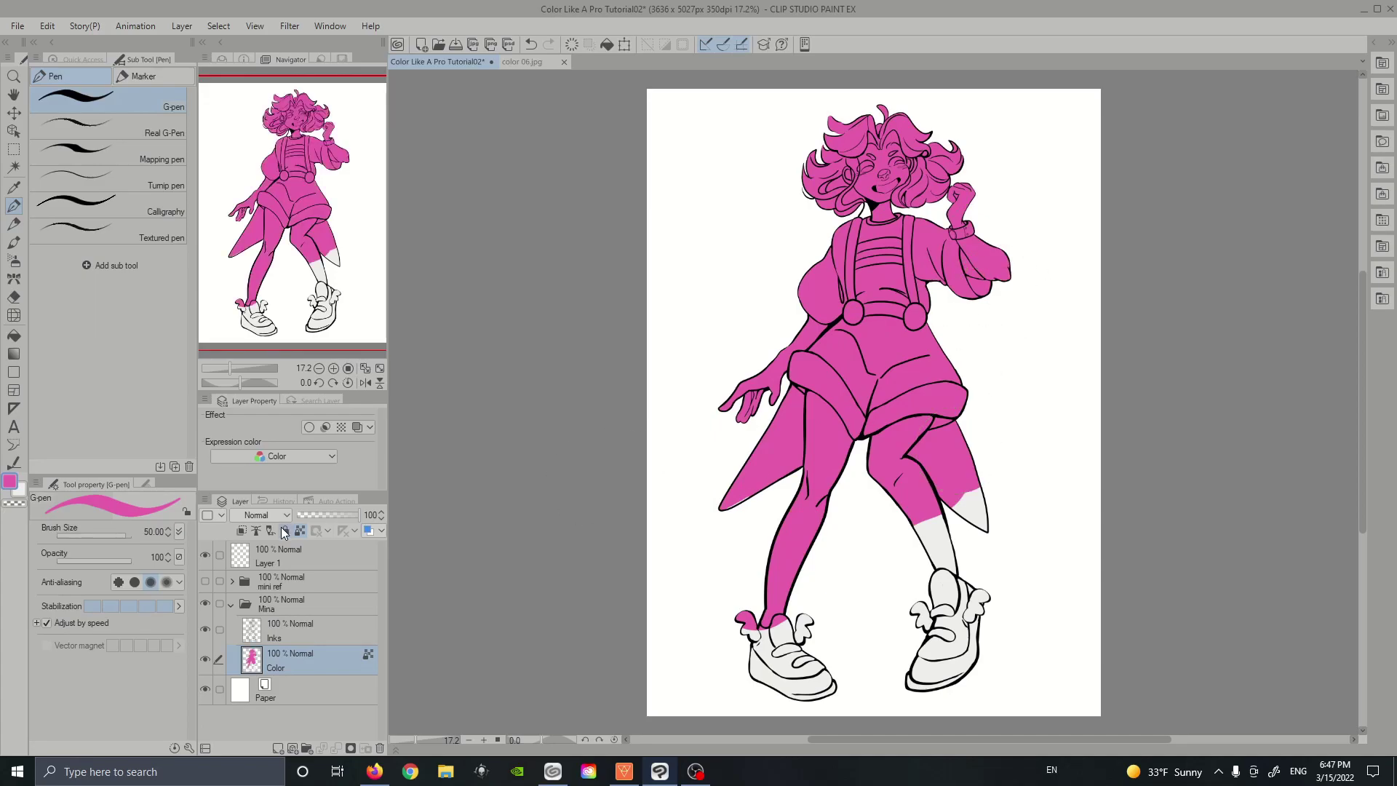
mouse_move(638, 528)
left_mouse_down()
mouse_move(877, 550)
mouse_move(1008, 532)
left_mouse_up()
key("ctrl+z")
key("ctrl+z")
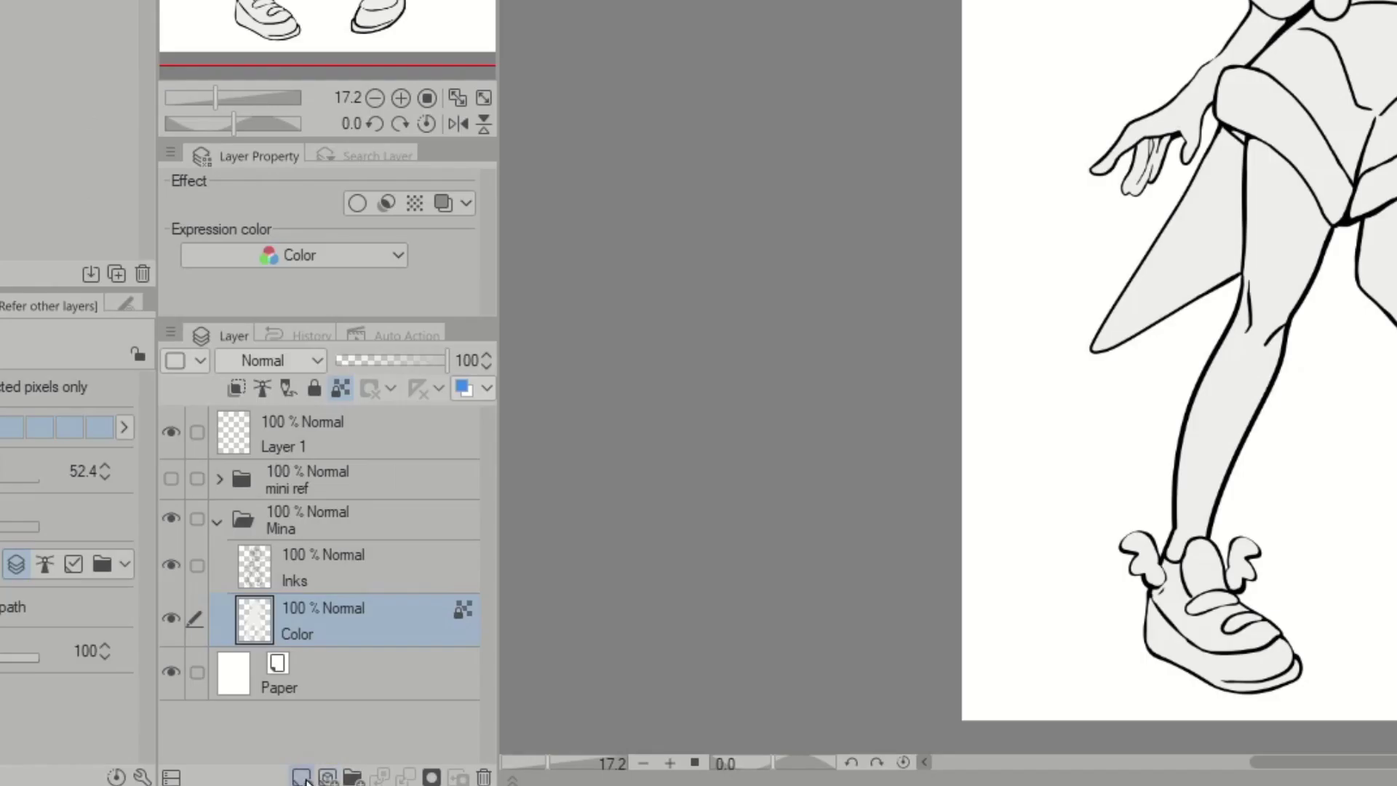
Create a new layer above the Color layer and clip it to the layer below.
left_click(277, 748)
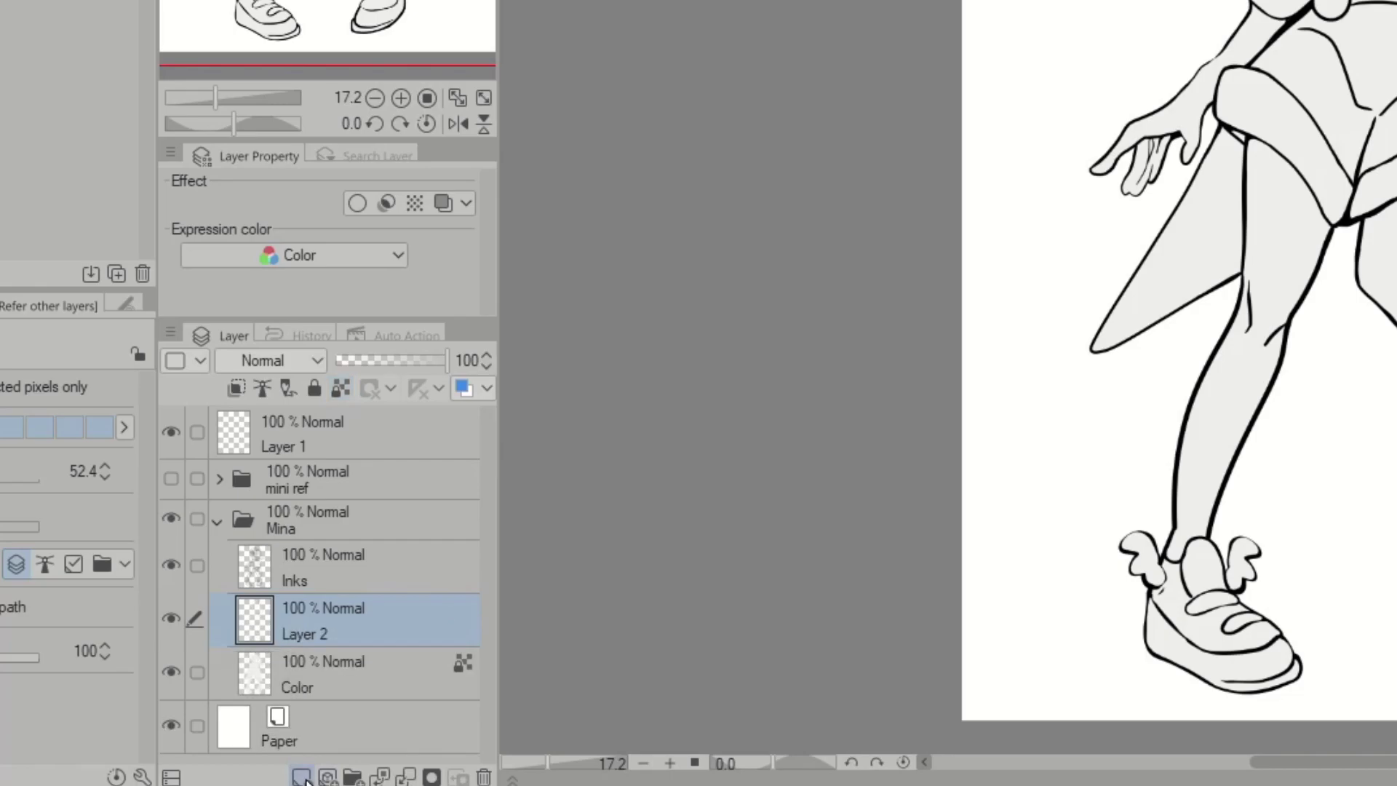
left_click(237, 388)
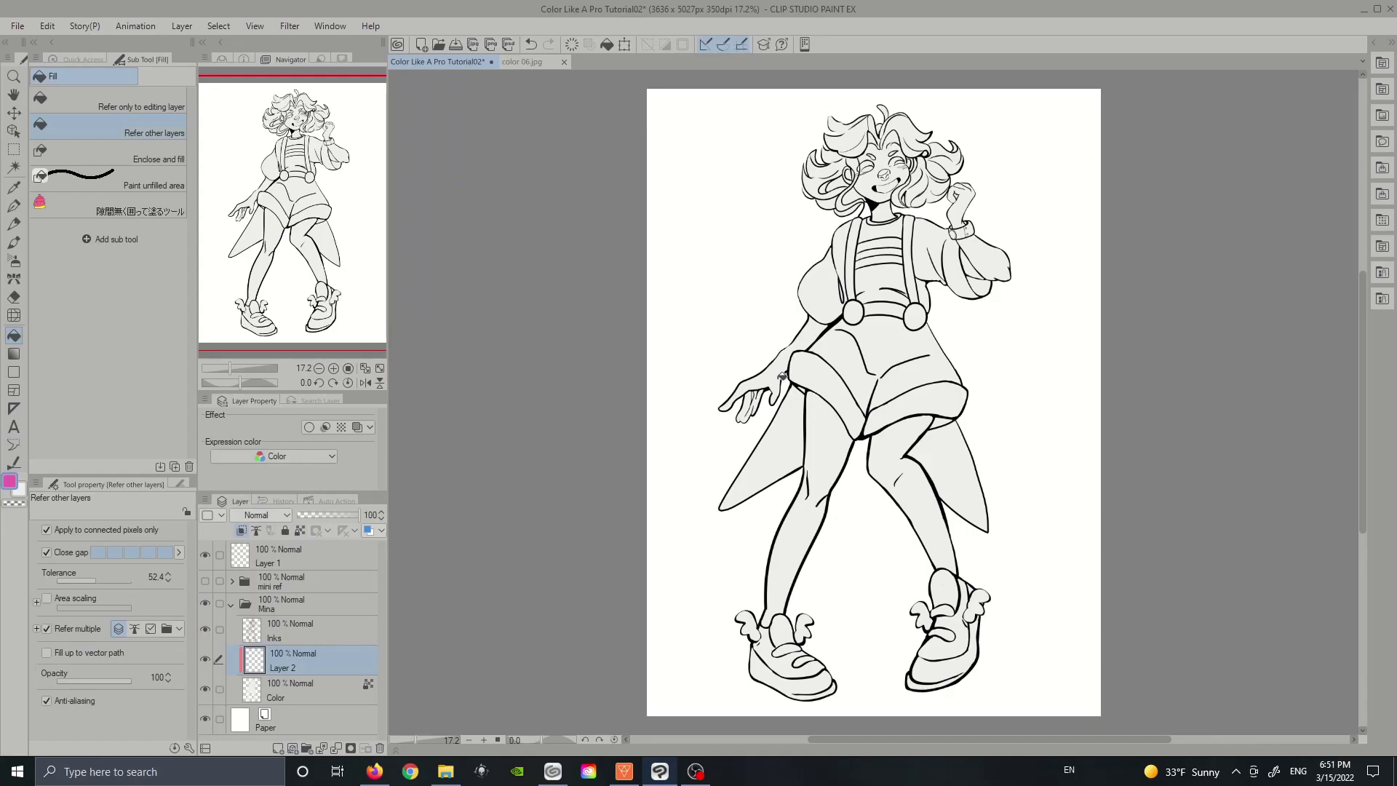
Fill the arm, shorts, coattails and legs in magenta on the clipped Layer 2, and toggle its clipping off and on.
left_click(1191, 107)
left_click(787, 410)
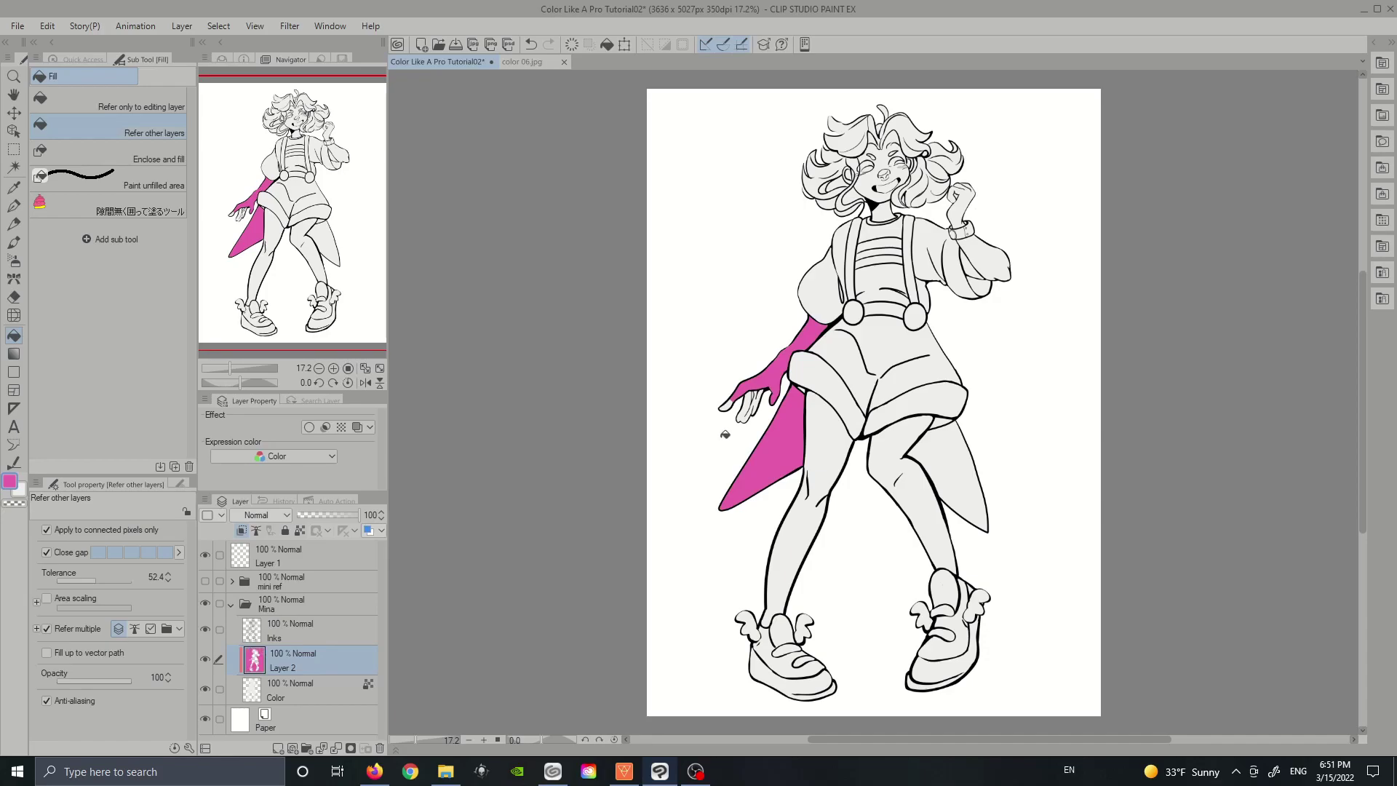
left_click(866, 347)
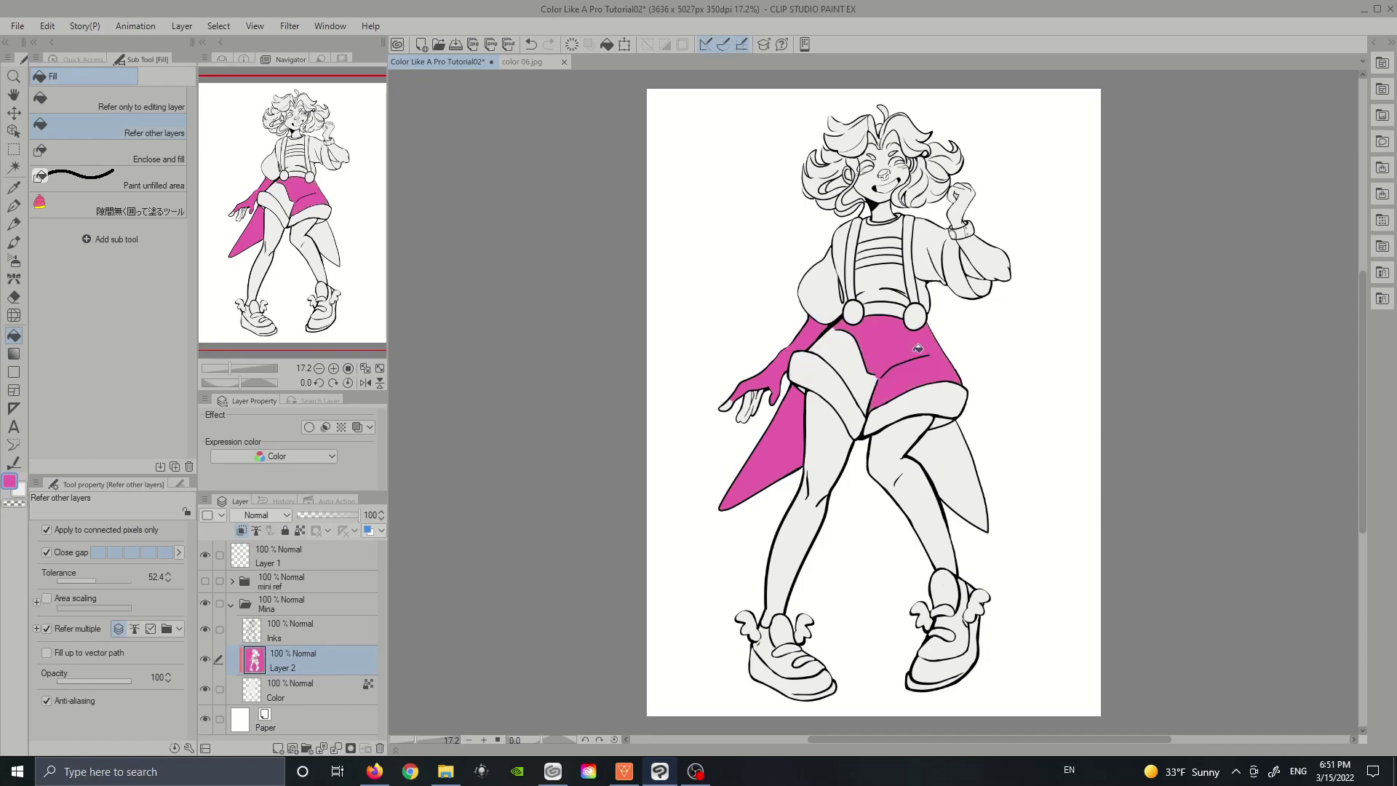
left_click(935, 390)
left_click(898, 449)
left_click(827, 432)
left_click(834, 386)
left_click(927, 424)
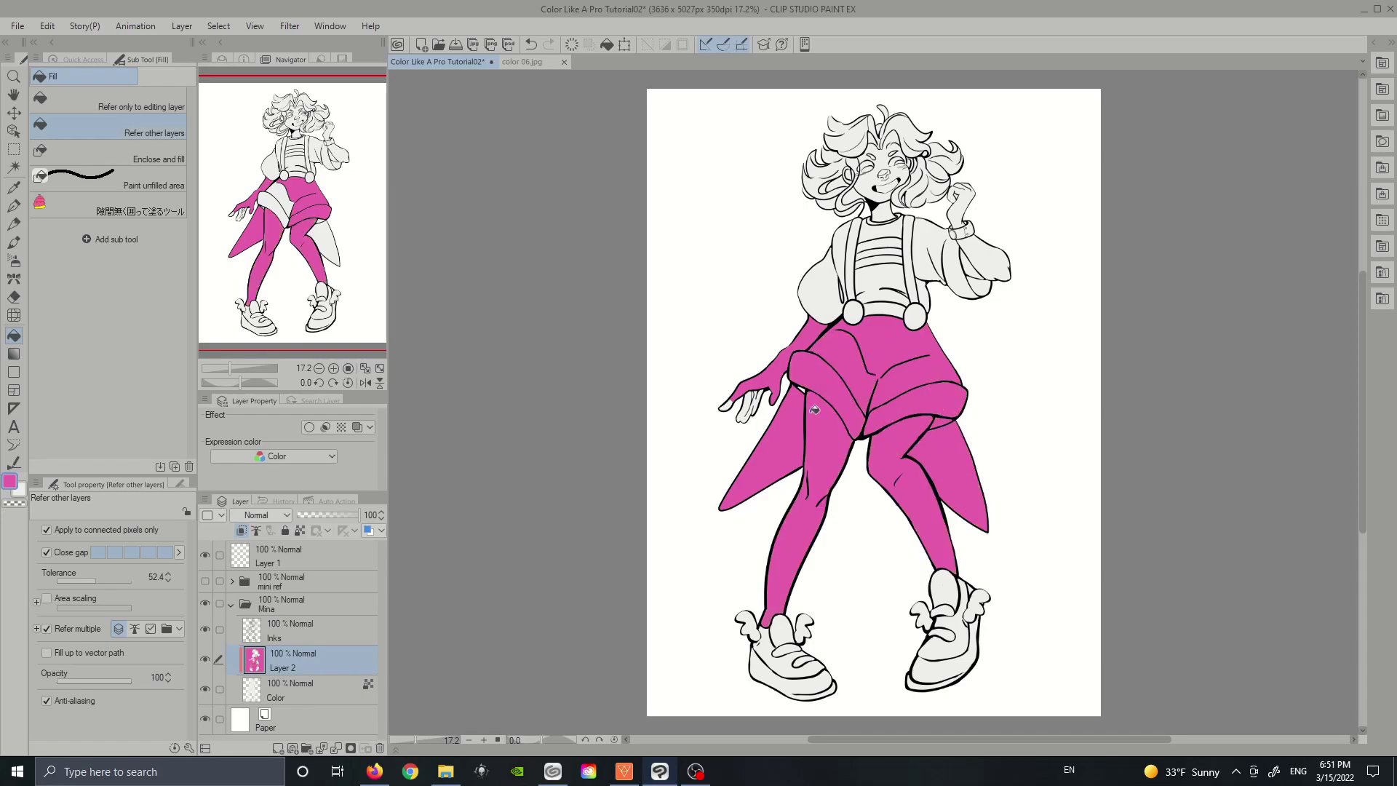
left_click(754, 395)
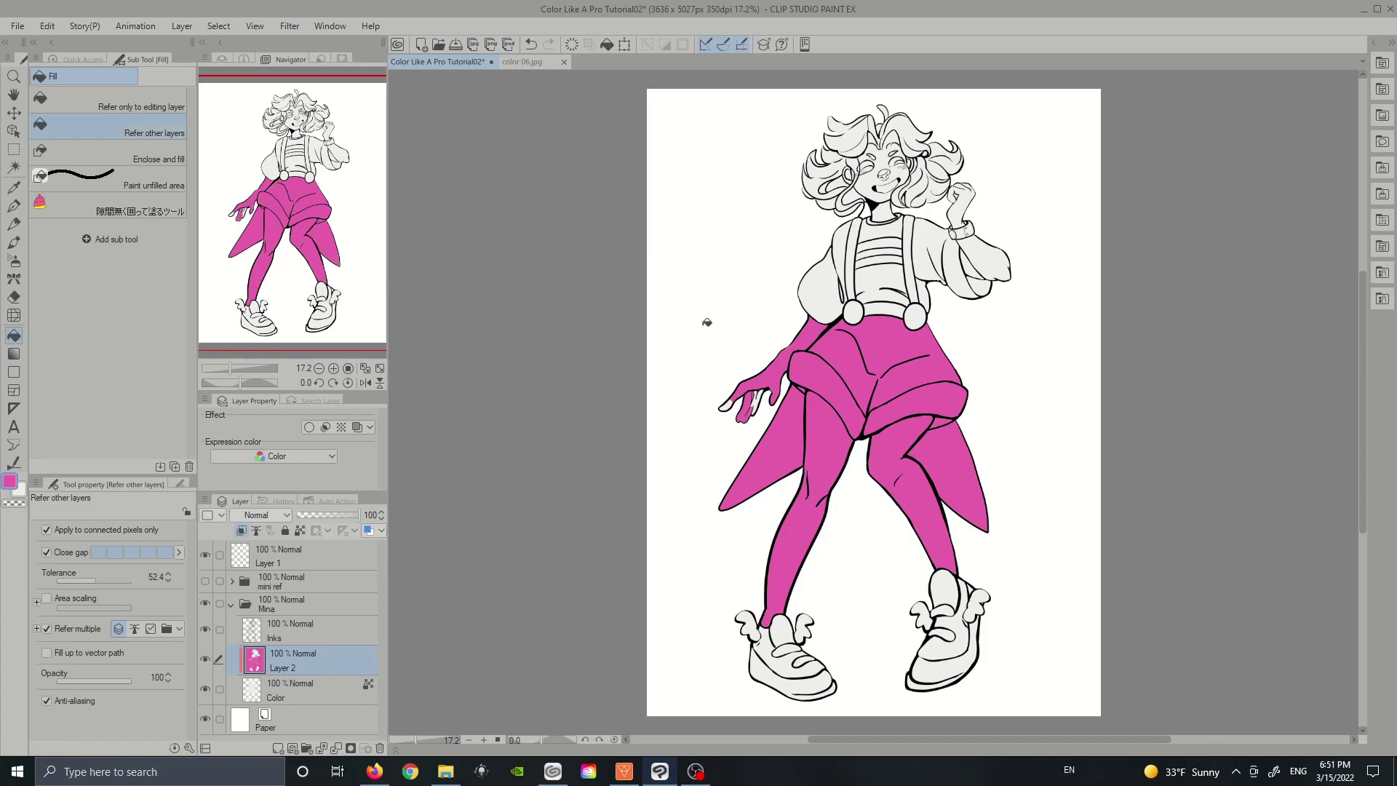
left_click(242, 531)
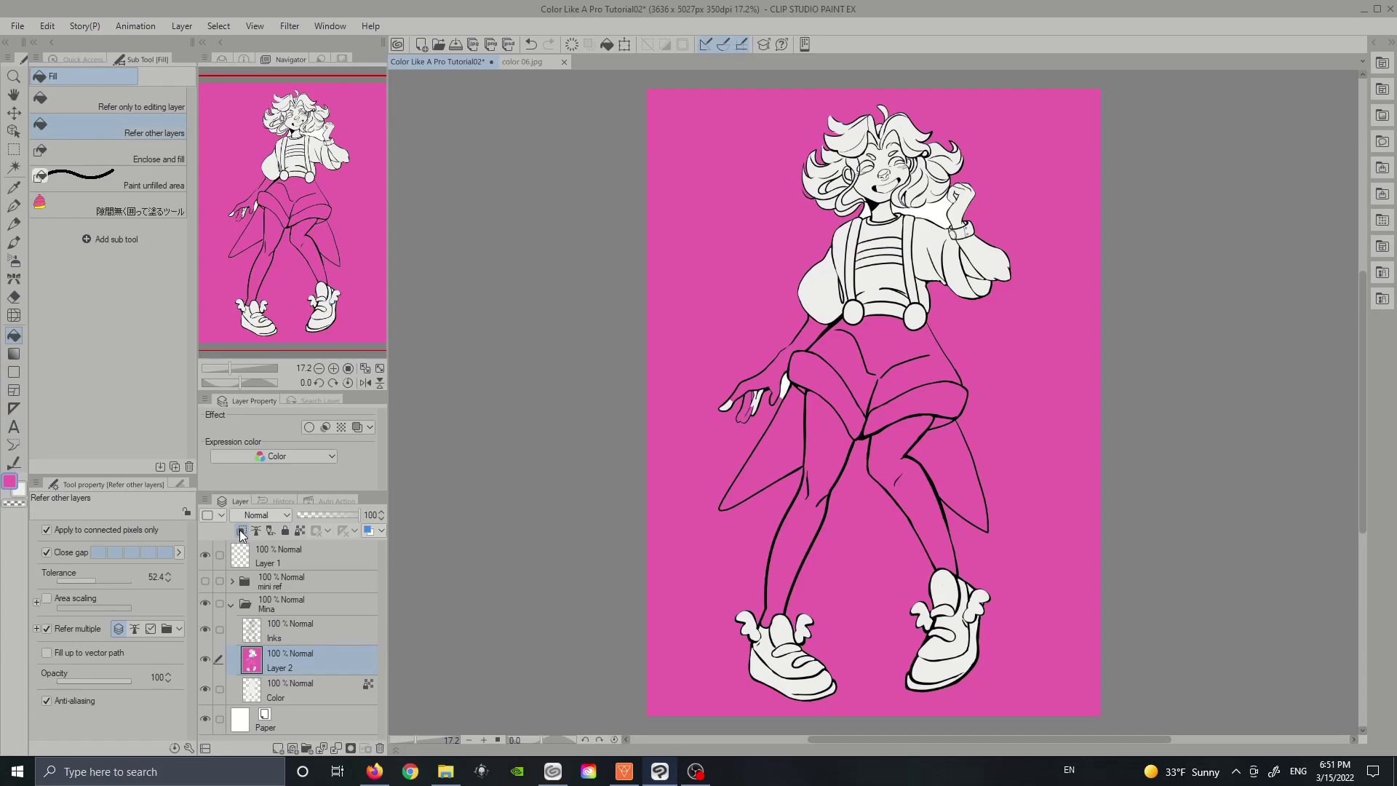
left_click(242, 532)
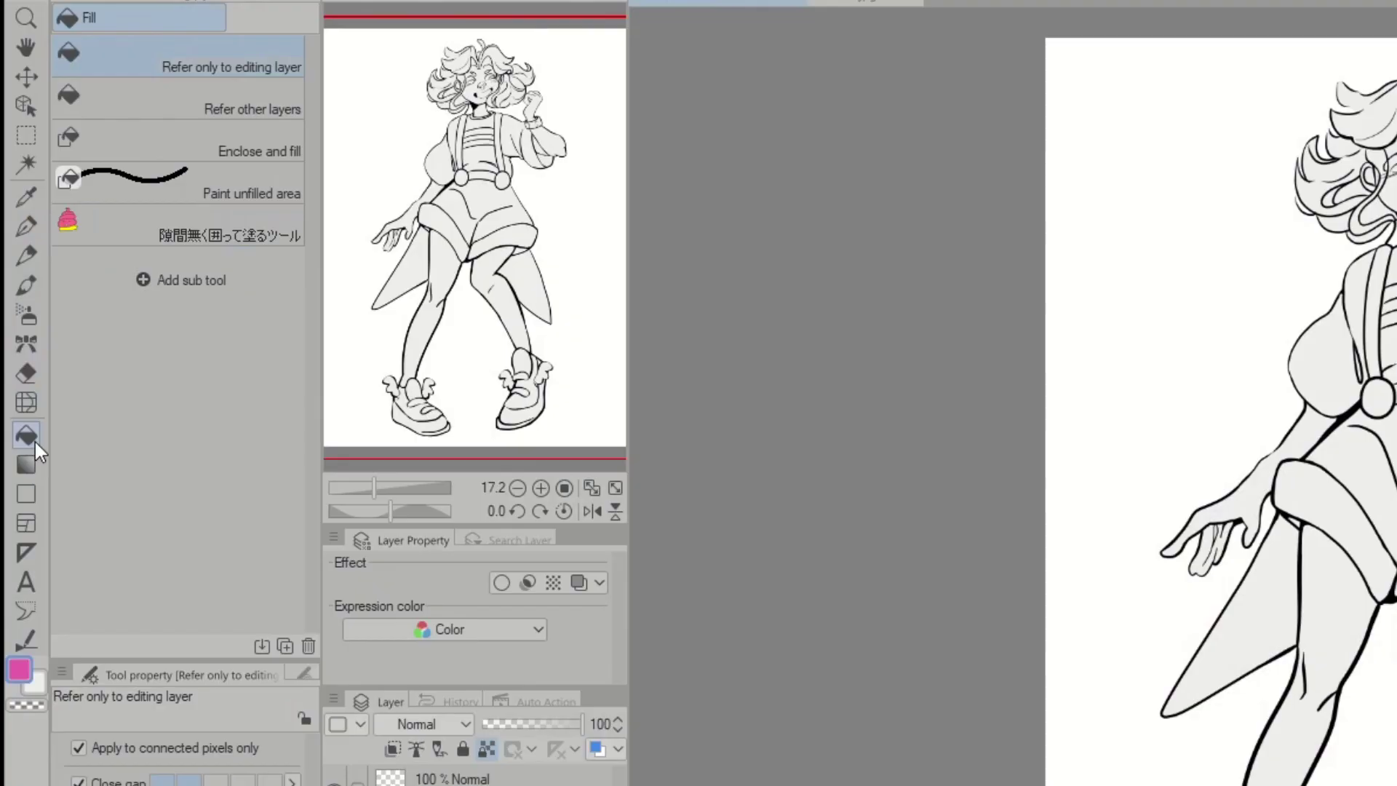
Test magenta fills on the legs and shorts directly on the transparency-locked Color layer with Refer other layers, and undo them.
left_click(140, 122)
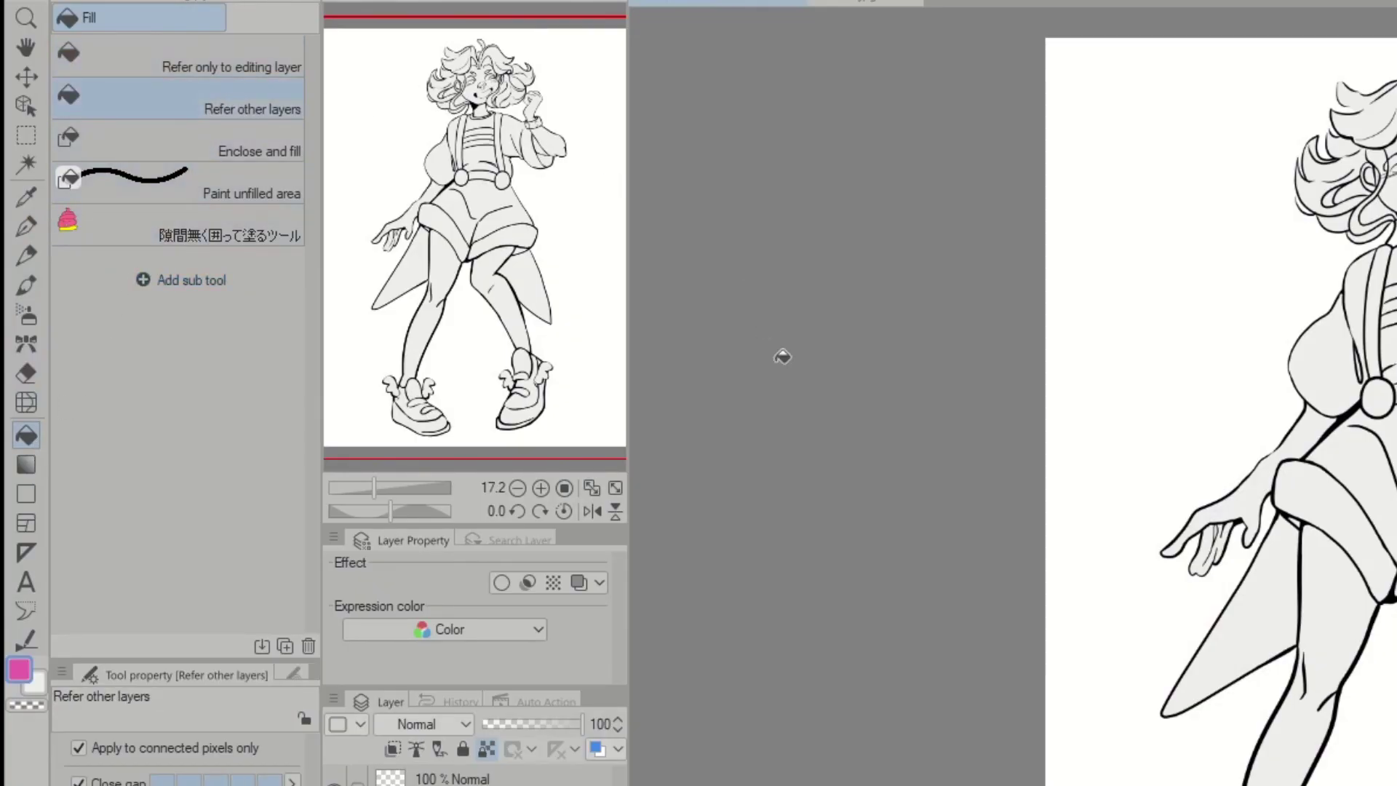
left_click(1328, 596)
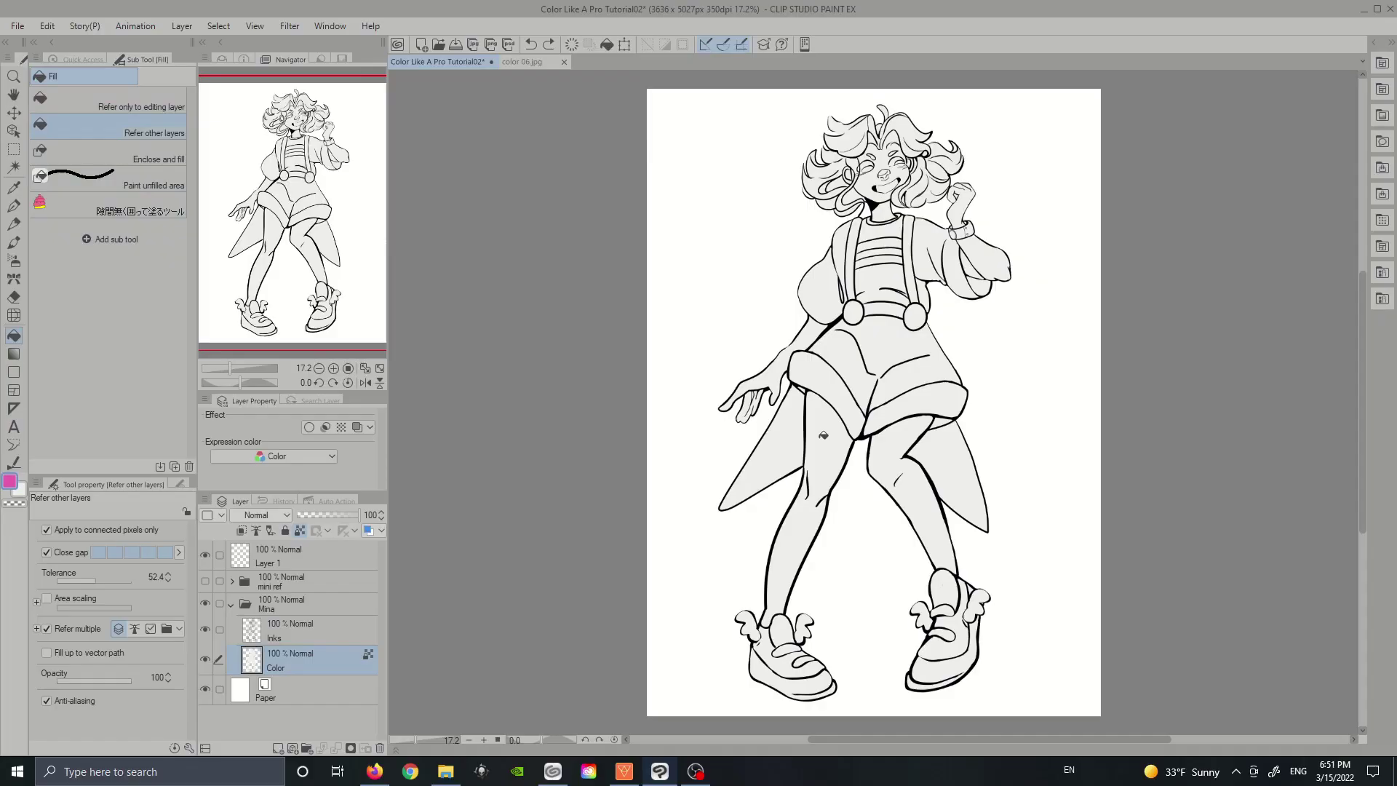
left_click(836, 465)
left_click(906, 436)
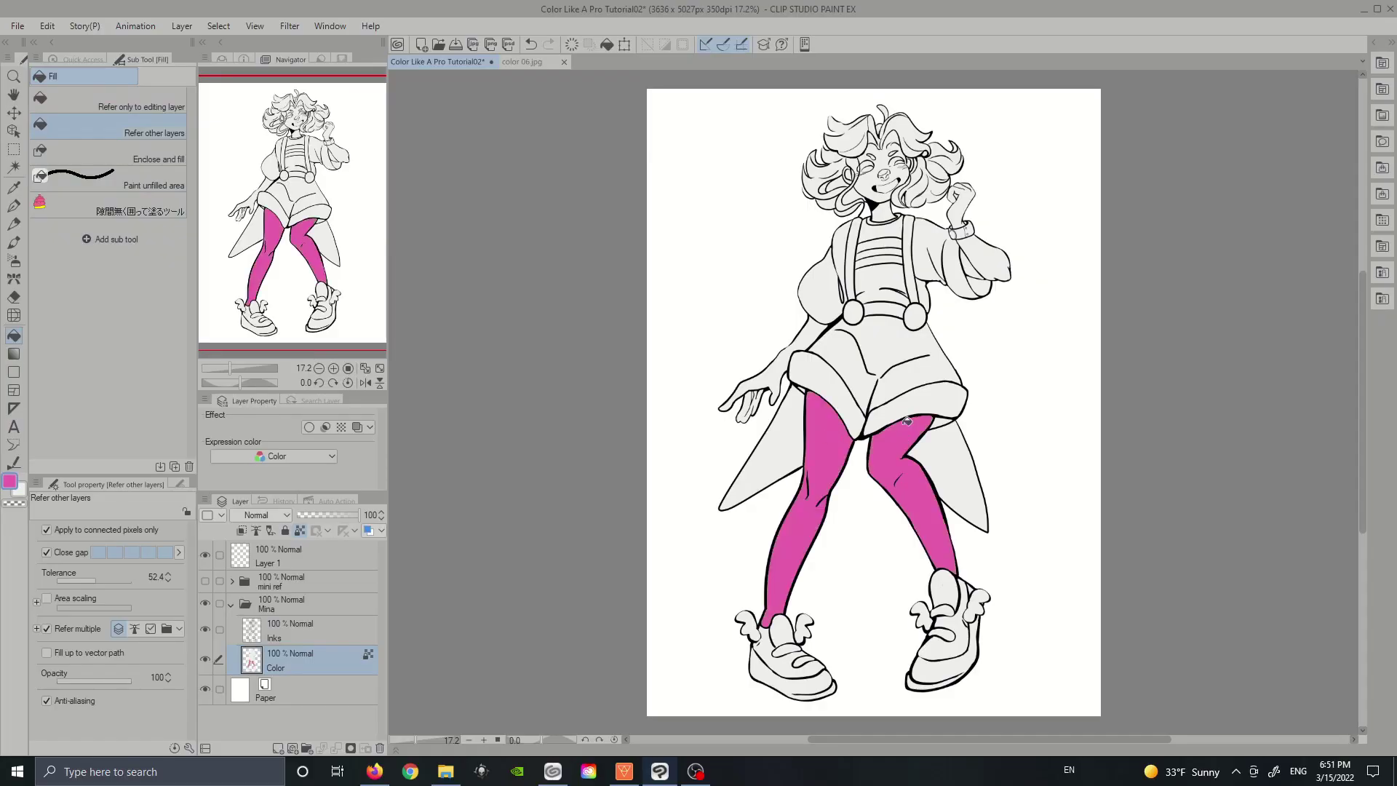
left_click(904, 379)
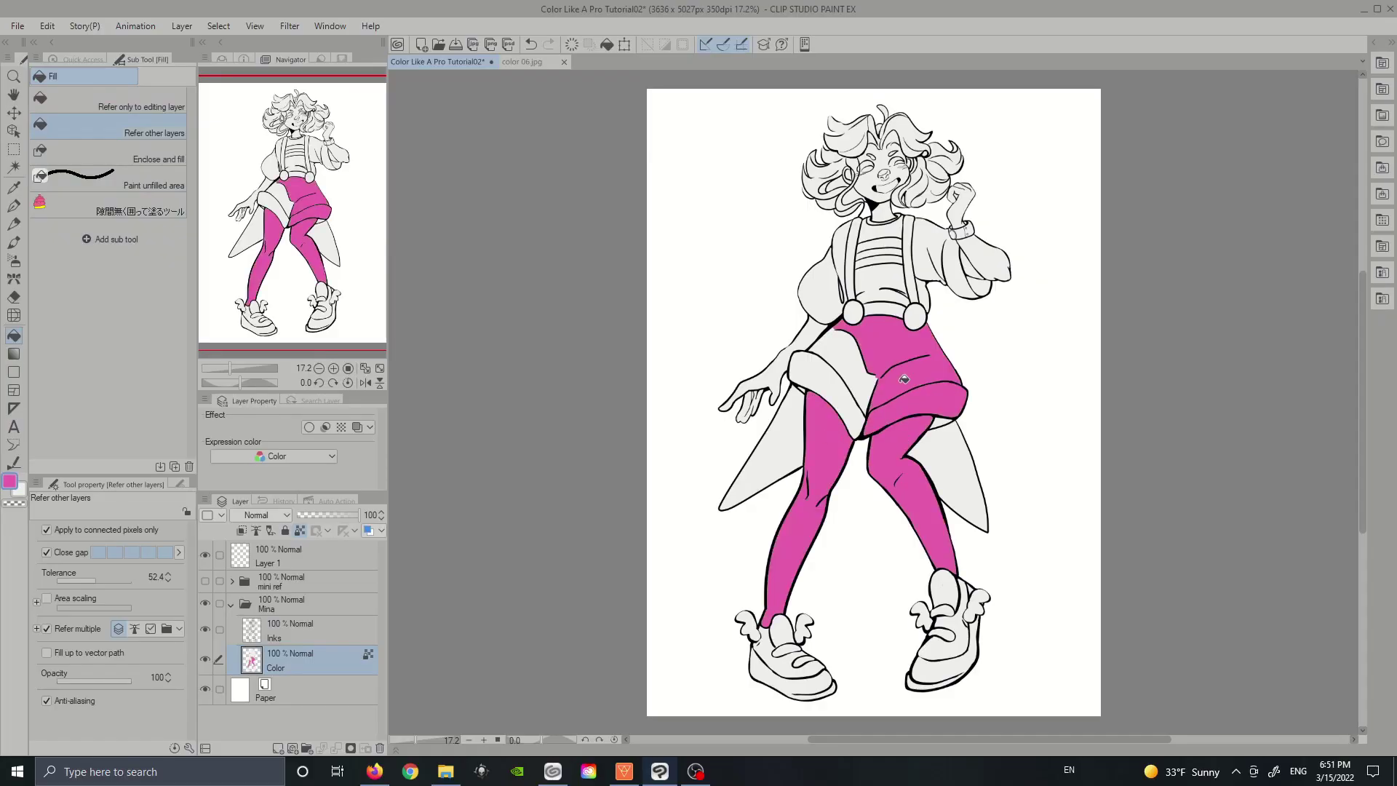
key("ctrl+z")
key("ctrl+z")
key("ctrl+z")
key("ctrl+z")
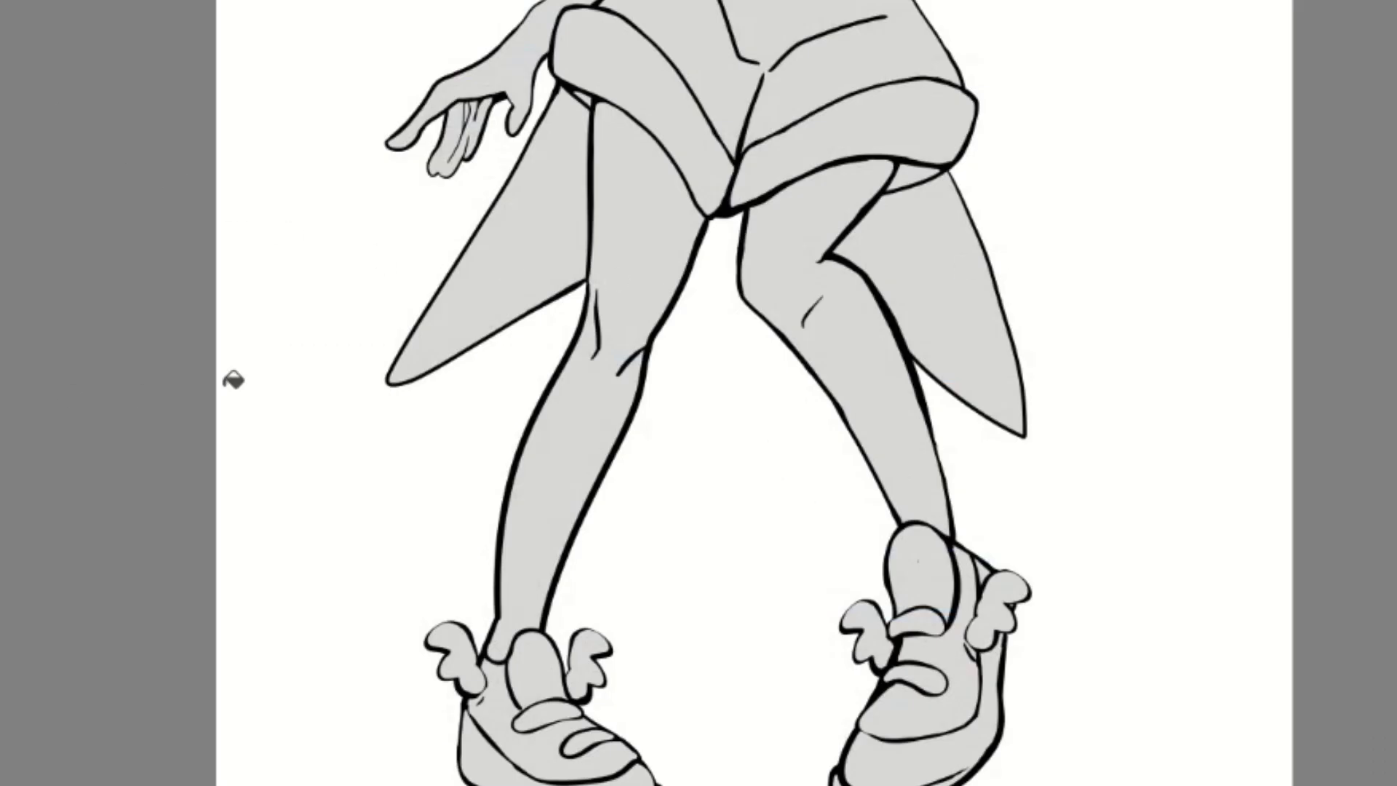
left_click(809, 524)
left_click(889, 470)
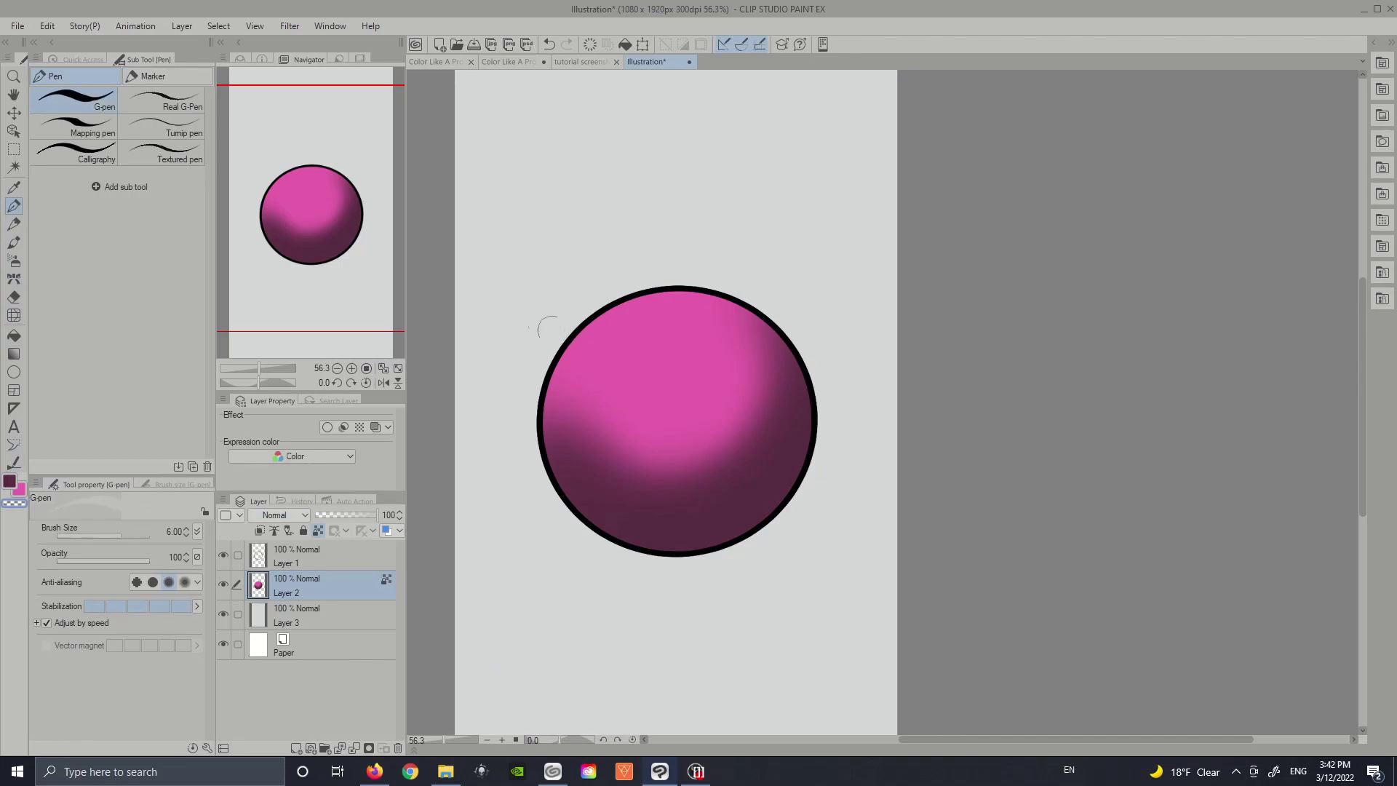
Erase a diagonal stripe and three round spots from the shaded sphere on Layer 2 with the G-pen in transparent color.
mouse_move(547, 328)
left_mouse_down()
mouse_move(914, 509)
mouse_move(943, 502)
left_mouse_up()
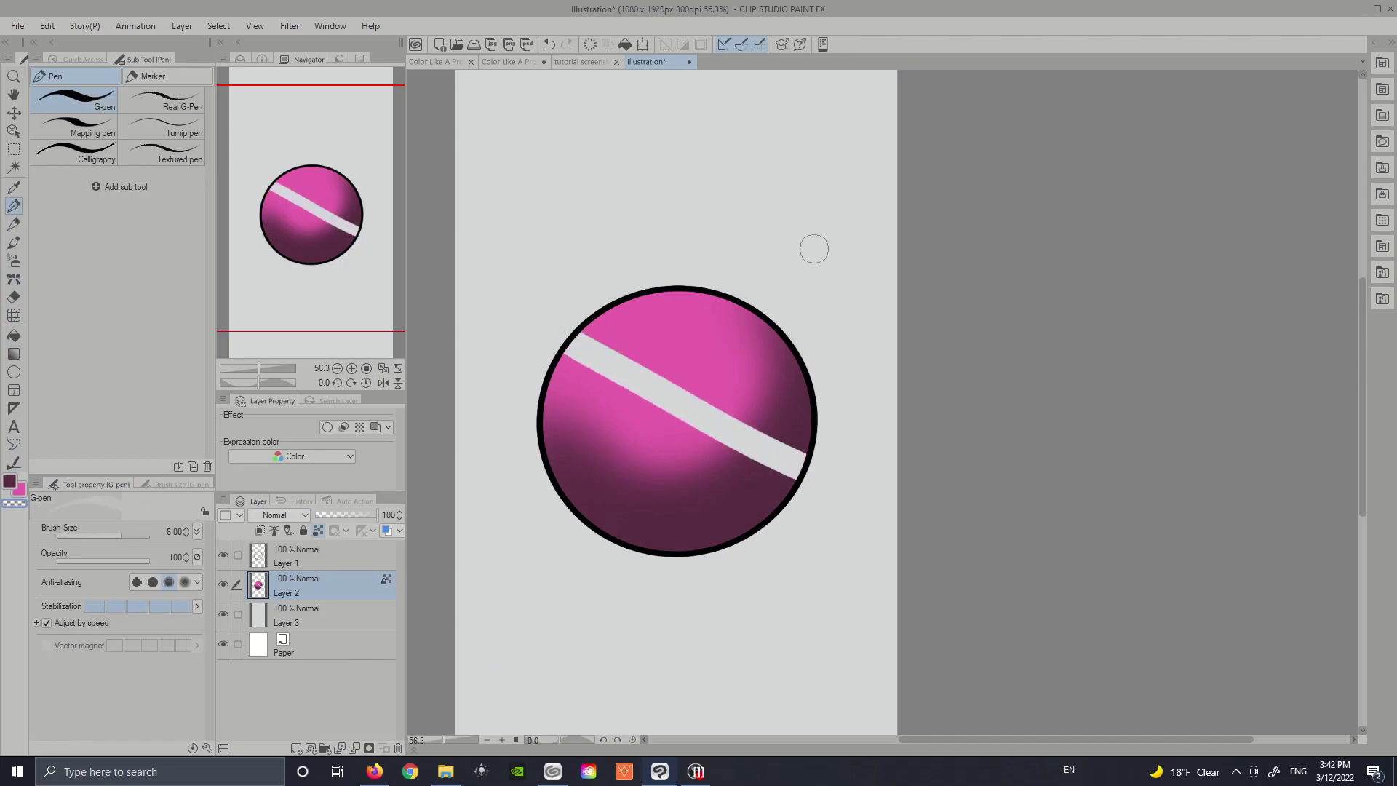
left_click_drag(688, 318, 675, 332)
left_click_drag(646, 470, 618, 414)
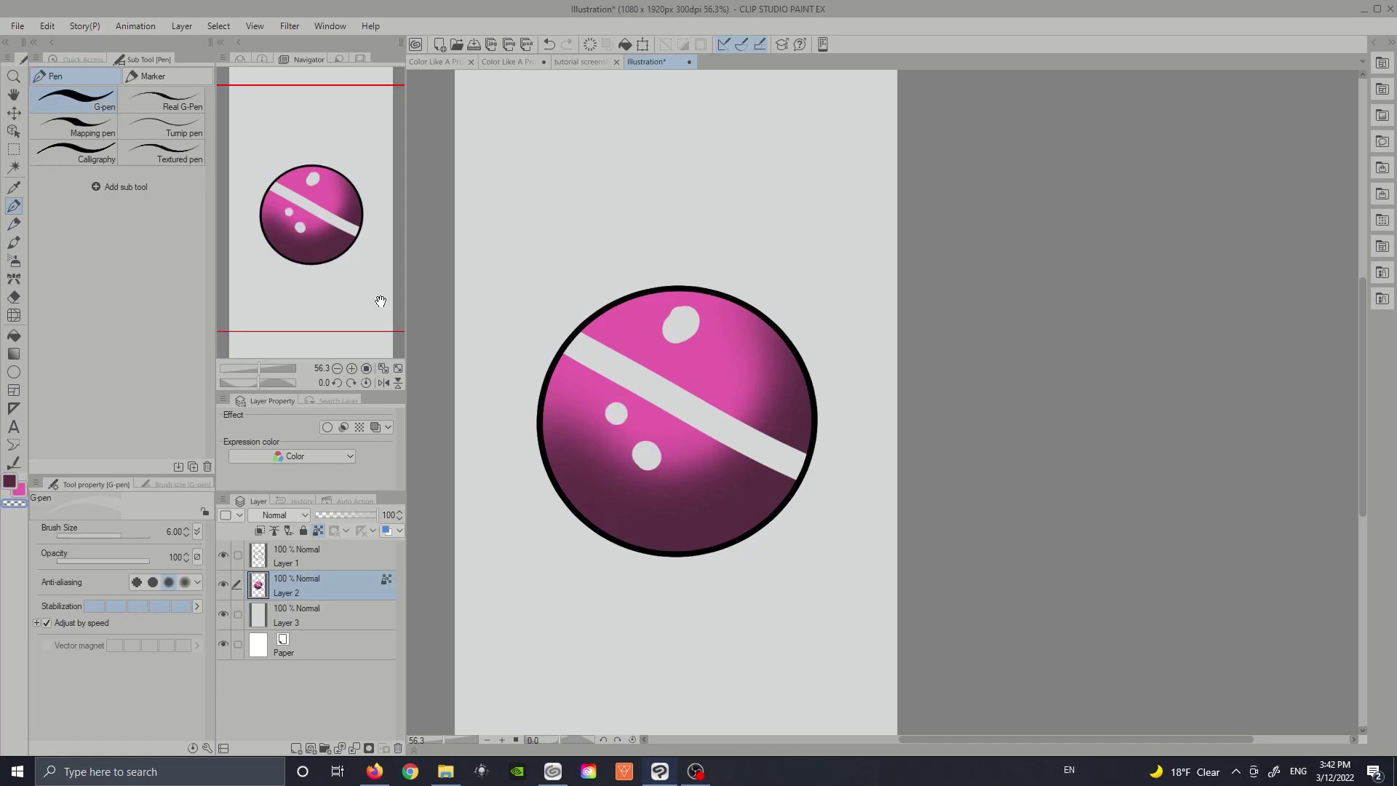
Paint over the remaining sphere in magenta with the G-pen at size 12, and add dark plum along its lower left edge.
left_click(19, 488)
mouse_move(695, 318)
left_mouse_down()
mouse_move(747, 309)
mouse_move(653, 342)
mouse_move(644, 361)
mouse_move(686, 362)
mouse_move(744, 413)
mouse_move(742, 537)
mouse_move(783, 473)
mouse_move(717, 539)
mouse_move(685, 514)
mouse_move(641, 376)
mouse_move(608, 399)
mouse_move(642, 466)
mouse_move(706, 499)
left_mouse_up()
mouse_move(809, 415)
left_mouse_down()
mouse_move(827, 342)
mouse_move(749, 318)
left_mouse_up()
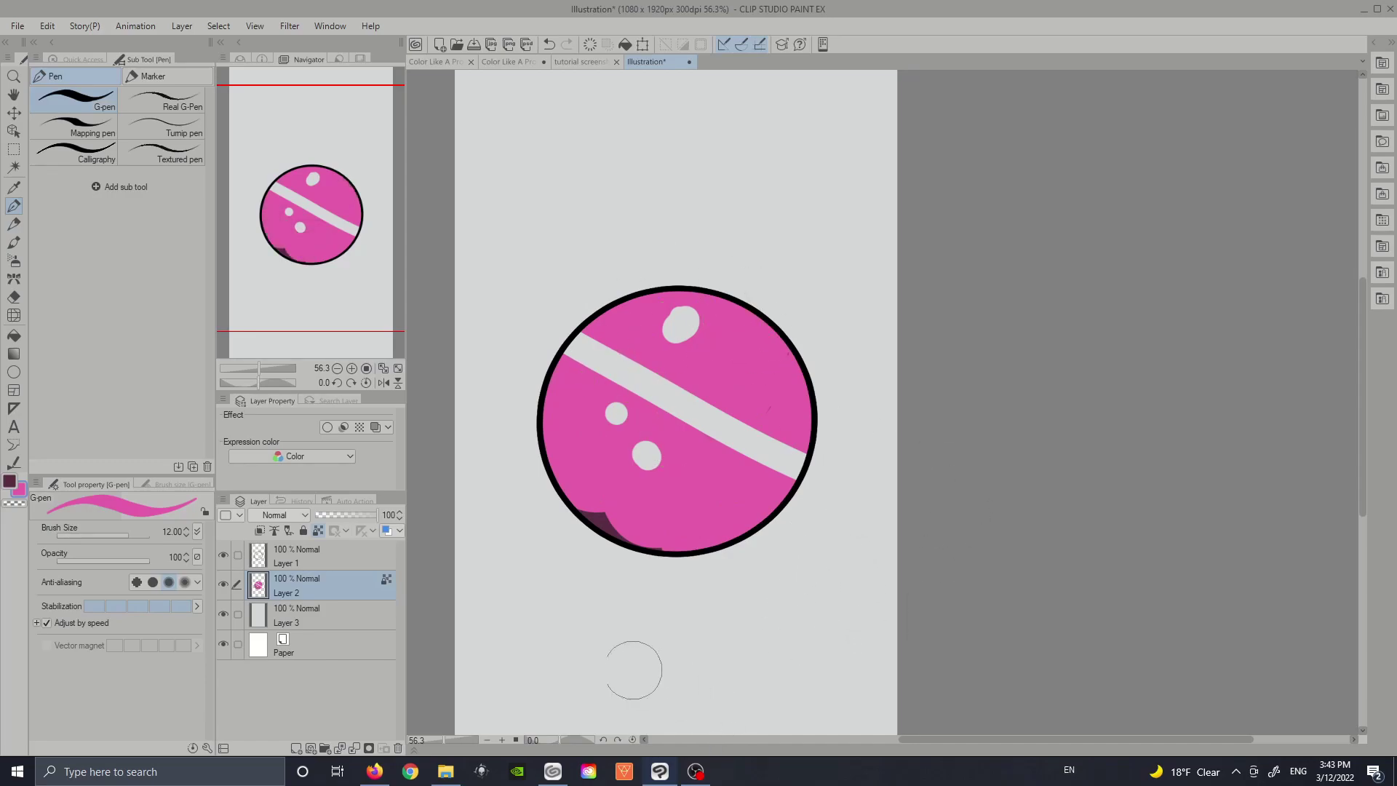
left_click(9, 480)
mouse_move(640, 538)
left_mouse_down()
mouse_move(786, 408)
mouse_move(764, 343)
mouse_move(568, 364)
mouse_move(575, 466)
left_mouse_up()
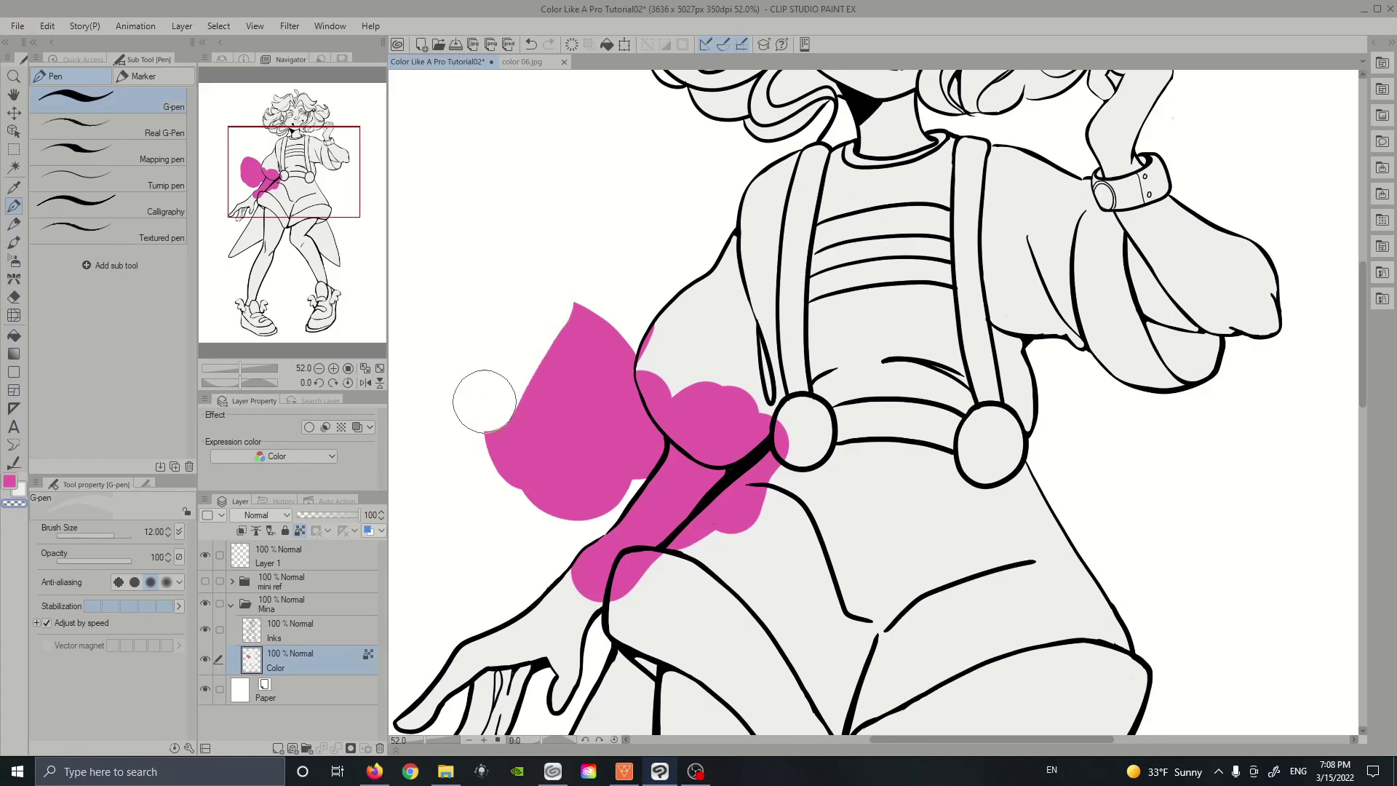
Erase magenta paint around the character's arm and torso on the Color layer with the G-pen in transparent color.
mouse_move(483, 396)
left_mouse_down()
mouse_move(584, 322)
mouse_move(601, 332)
mouse_move(574, 419)
mouse_move(632, 452)
mouse_move(599, 384)
mouse_move(602, 356)
mouse_move(604, 388)
mouse_move(546, 504)
mouse_move(508, 438)
mouse_move(580, 493)
left_mouse_up()
mouse_move(829, 284)
left_mouse_down()
mouse_move(698, 335)
mouse_move(801, 363)
left_mouse_up()
mouse_move(577, 317)
left_mouse_down()
mouse_move(670, 555)
mouse_move(1169, 178)
left_mouse_up()
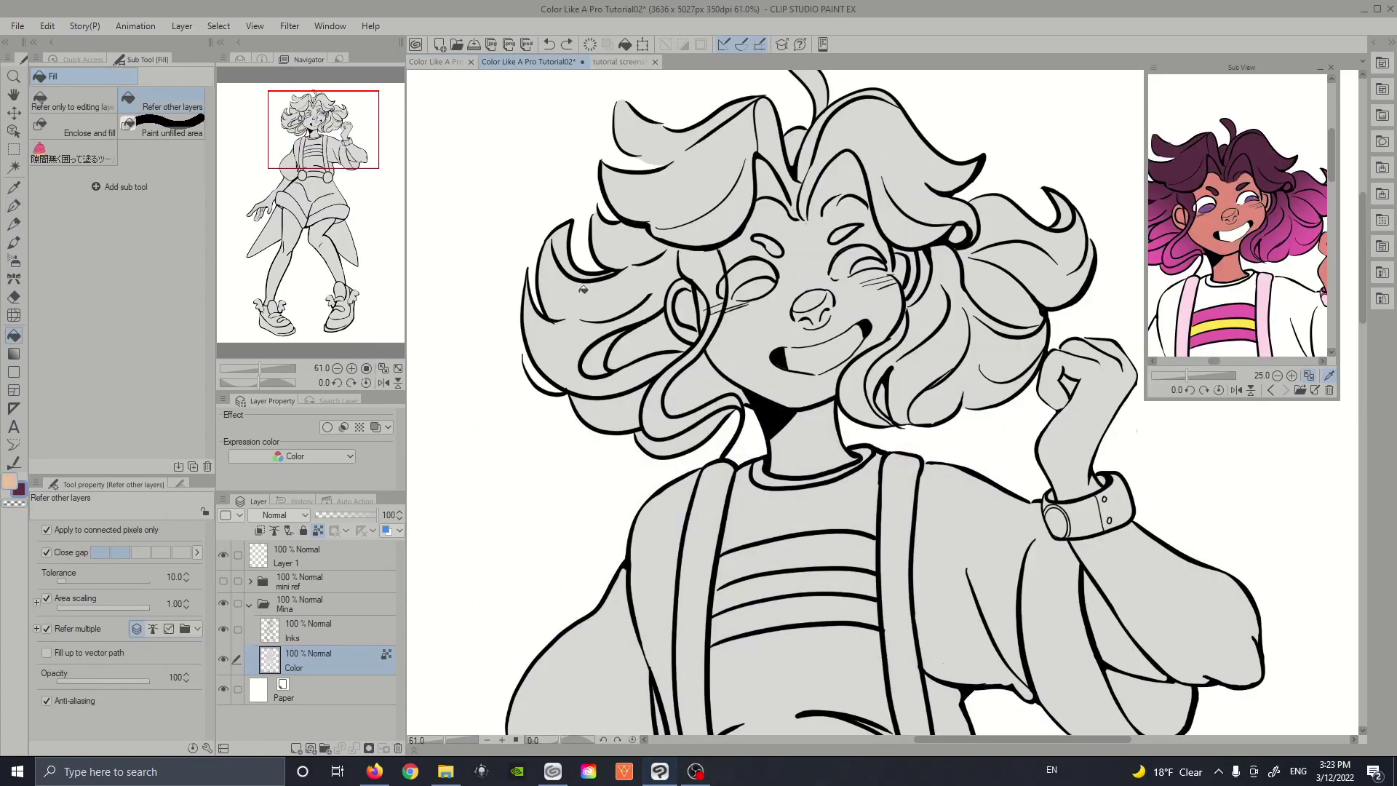
Fill all the main hair sections in dark plum on the locked Color layer with Refer other layers.
mouse_move(583, 289)
left_mouse_down()
mouse_move(608, 341)
mouse_move(654, 343)
mouse_move(645, 398)
mouse_move(690, 401)
mouse_move(681, 431)
left_mouse_up()
mouse_move(593, 334)
left_mouse_down()
mouse_move(565, 243)
mouse_move(571, 212)
mouse_move(608, 224)
mouse_move(712, 125)
mouse_move(808, 129)
mouse_move(827, 88)
mouse_move(868, 86)
mouse_move(1034, 170)
mouse_move(1016, 243)
mouse_move(997, 211)
mouse_move(1024, 244)
mouse_move(1068, 208)
mouse_move(968, 356)
mouse_move(918, 379)
mouse_move(868, 369)
mouse_move(950, 161)
left_mouse_up()
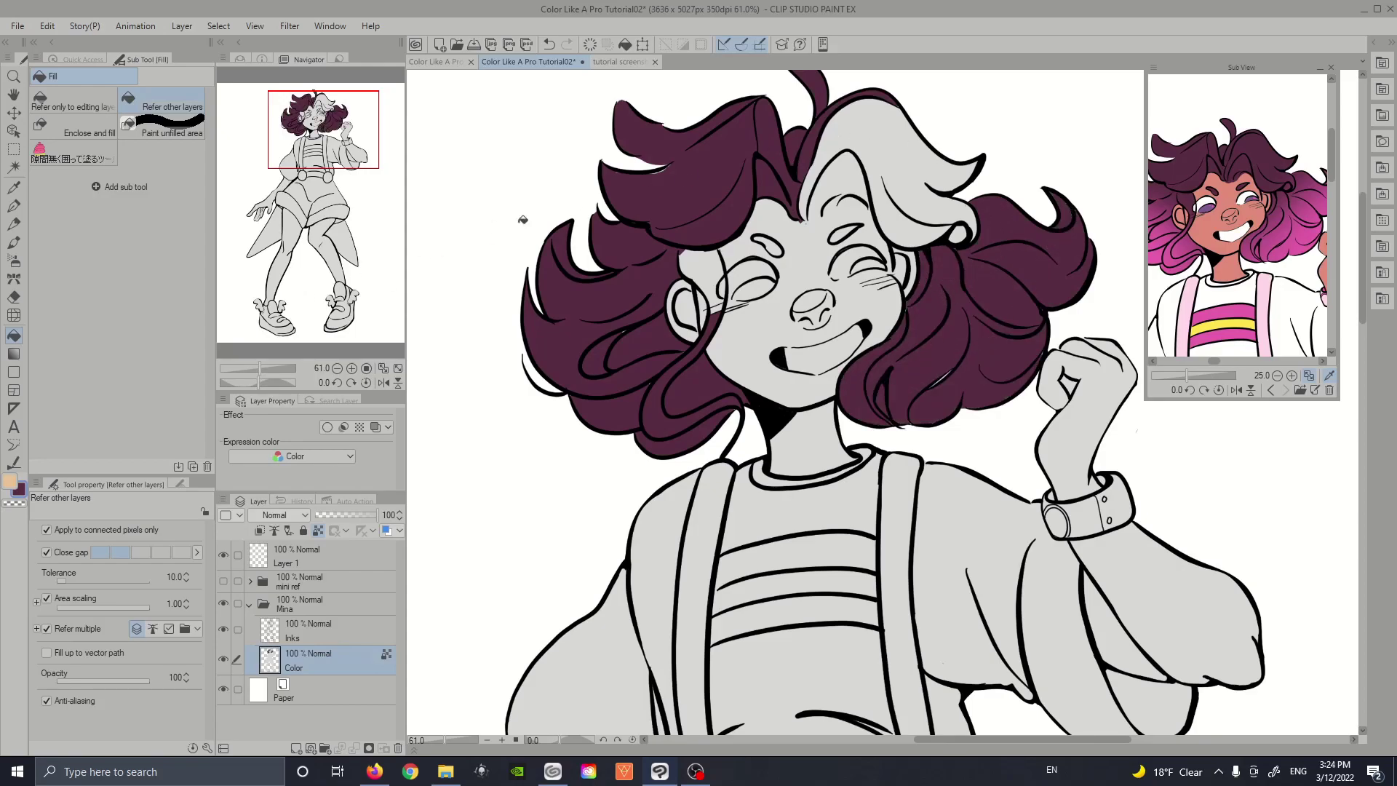
left_click(883, 141)
left_click(961, 231)
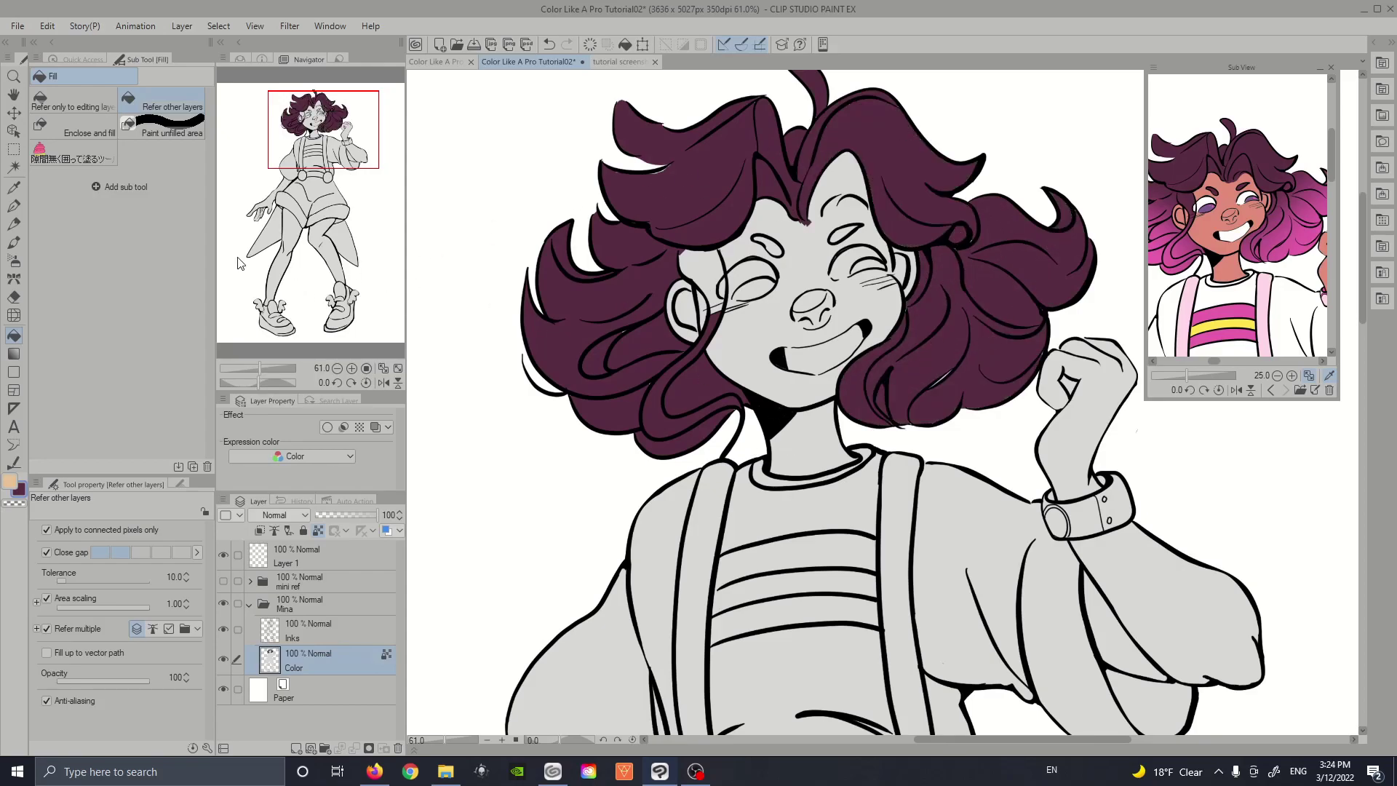
Draw the missing hairline across the forehead in plum with the G-pen at size 2, and fill the enclosed hair area.
key("p")
scroll(862, 197, "up", 3)
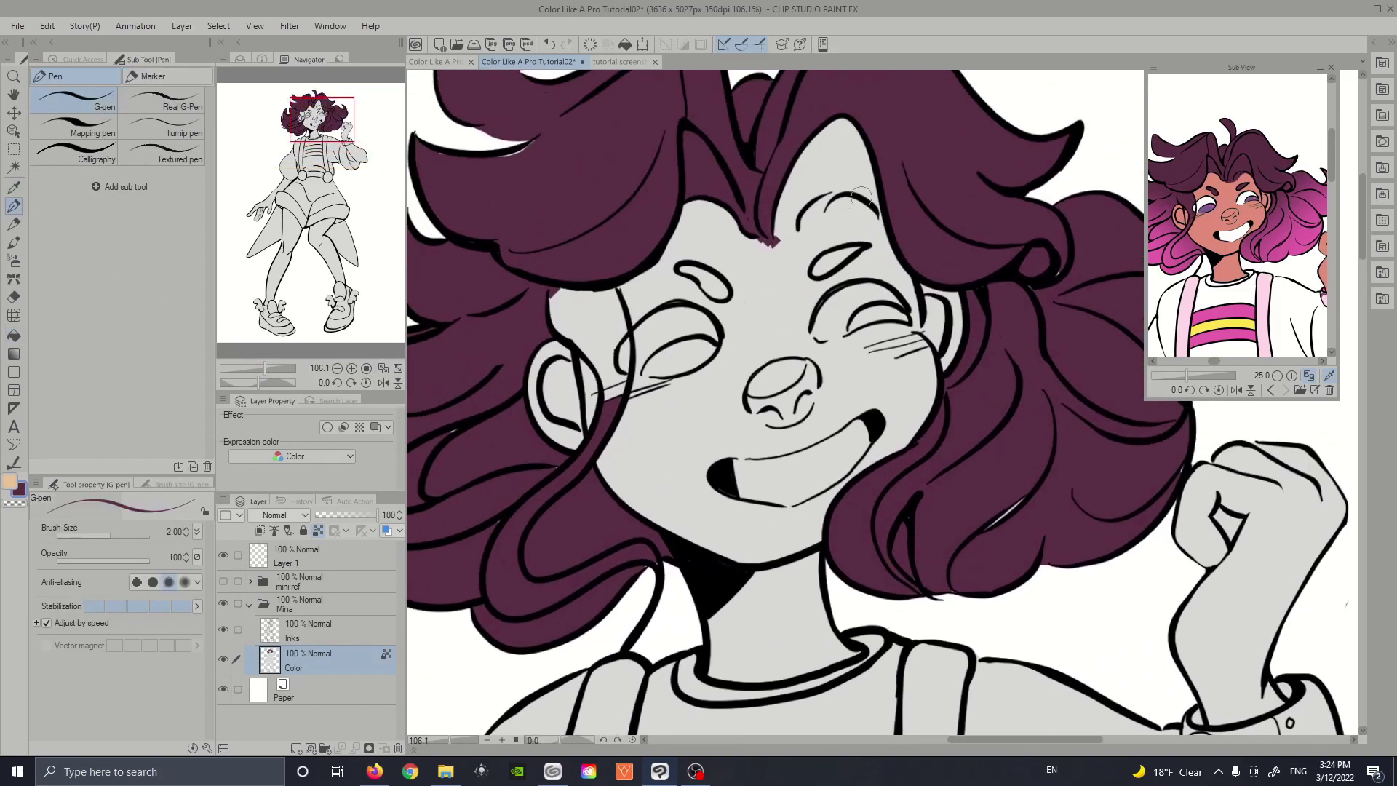
mouse_move(756, 236)
left_mouse_down()
mouse_move(812, 210)
mouse_move(855, 201)
left_mouse_up()
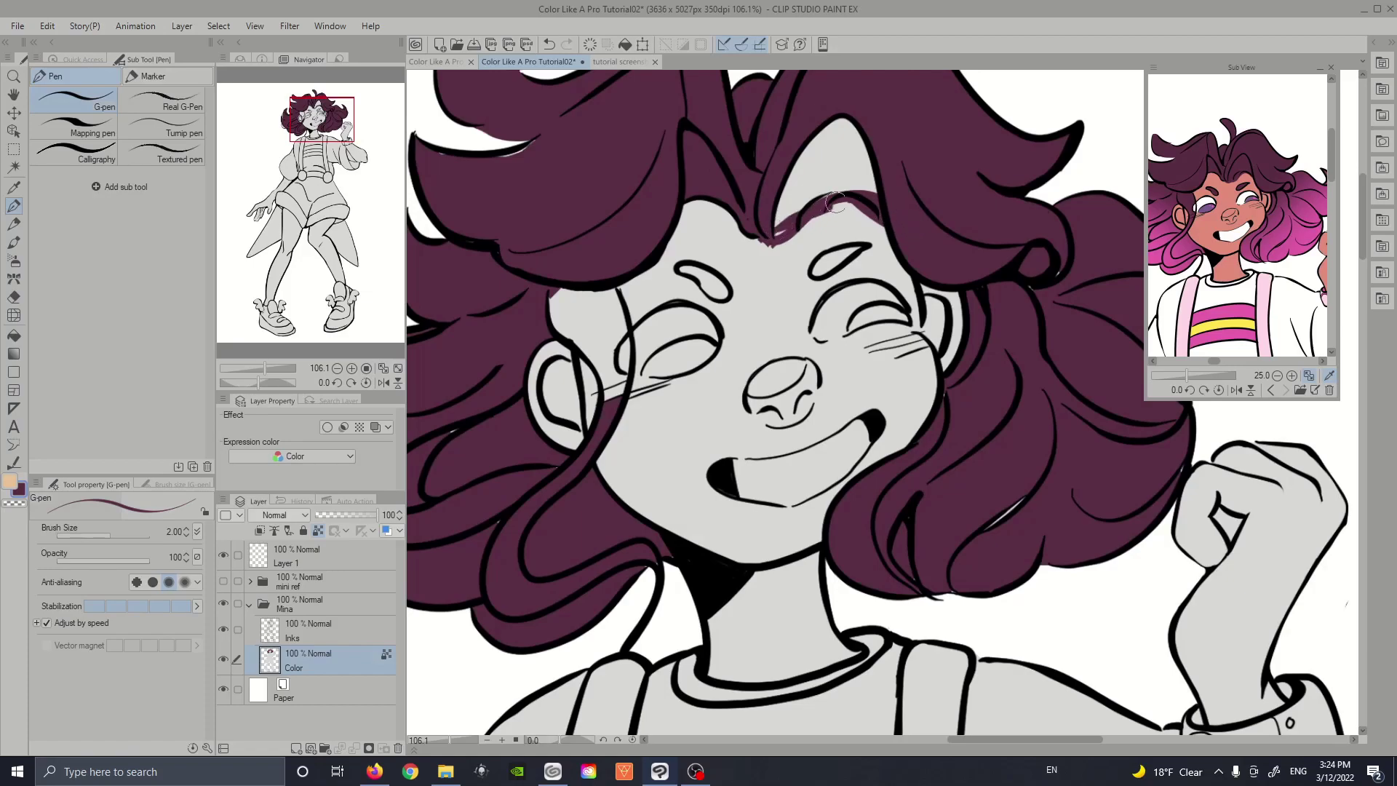
key("g")
left_click(844, 183)
left_click(13, 209)
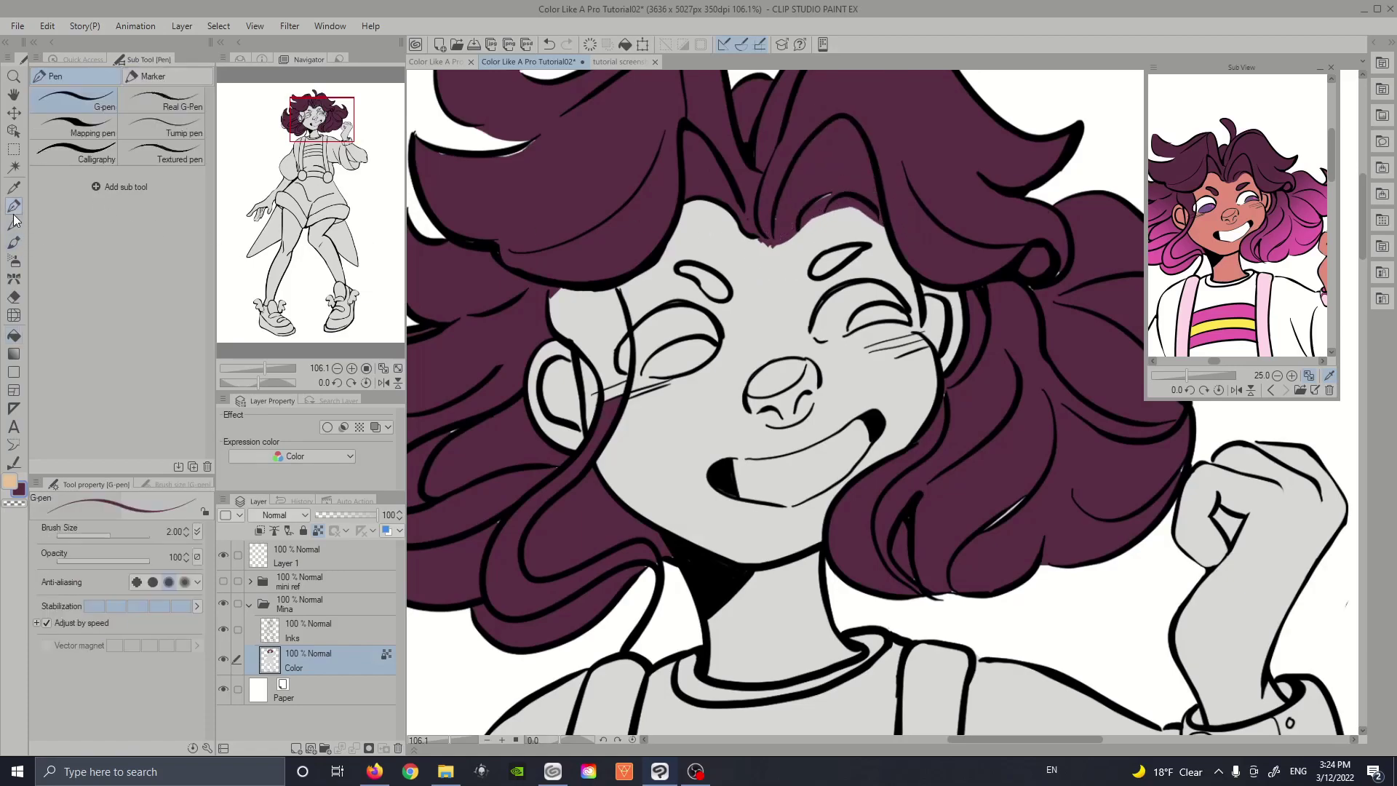
Fill the hair strand beside the ear in dark plum and touch up the hairline above the forehead.
key("ctrl+z")
key("ctrl+y")
key("g")
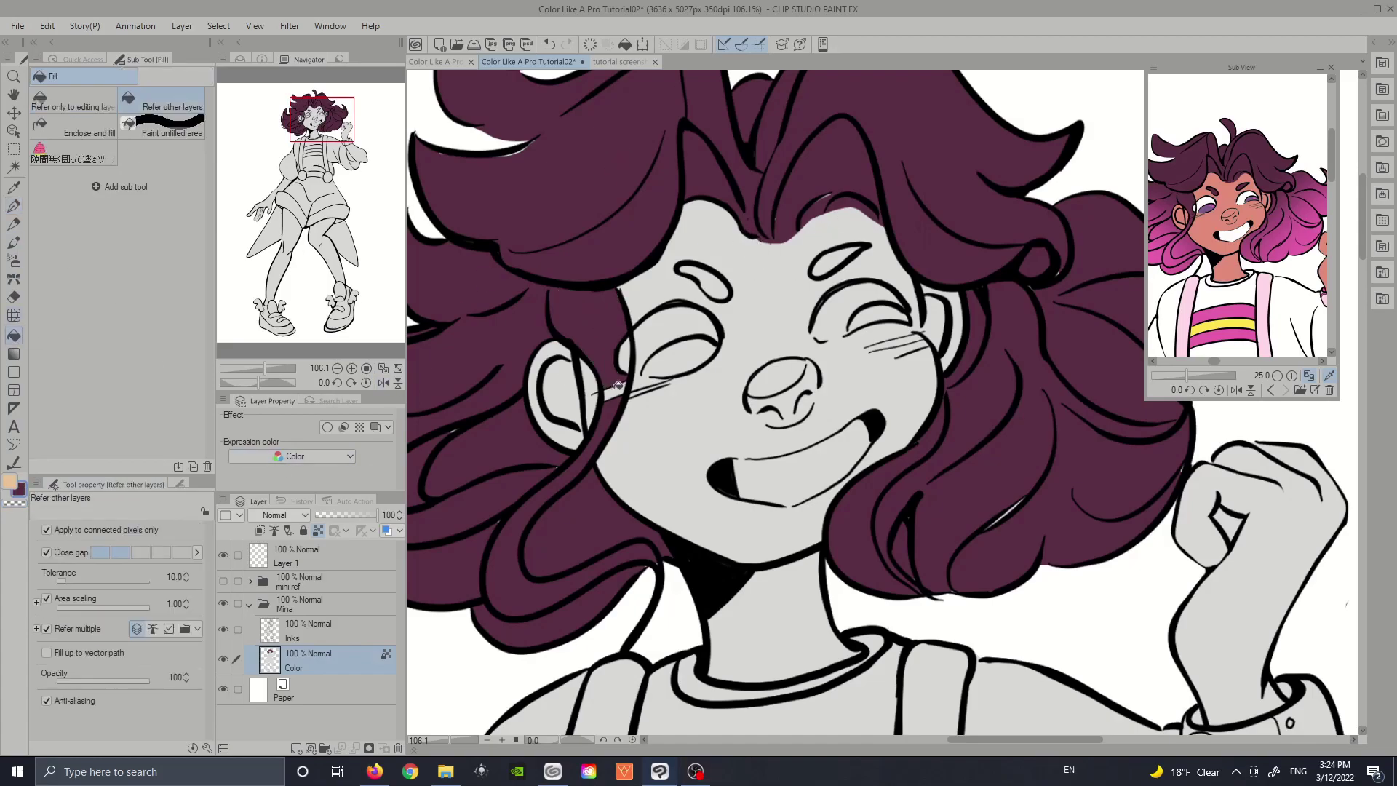
left_click_drag(266, 367, 259, 368)
mouse_move(709, 178)
left_mouse_down()
mouse_move(684, 187)
mouse_move(726, 181)
left_mouse_up()
left_click_drag(726, 181, 728, 179)
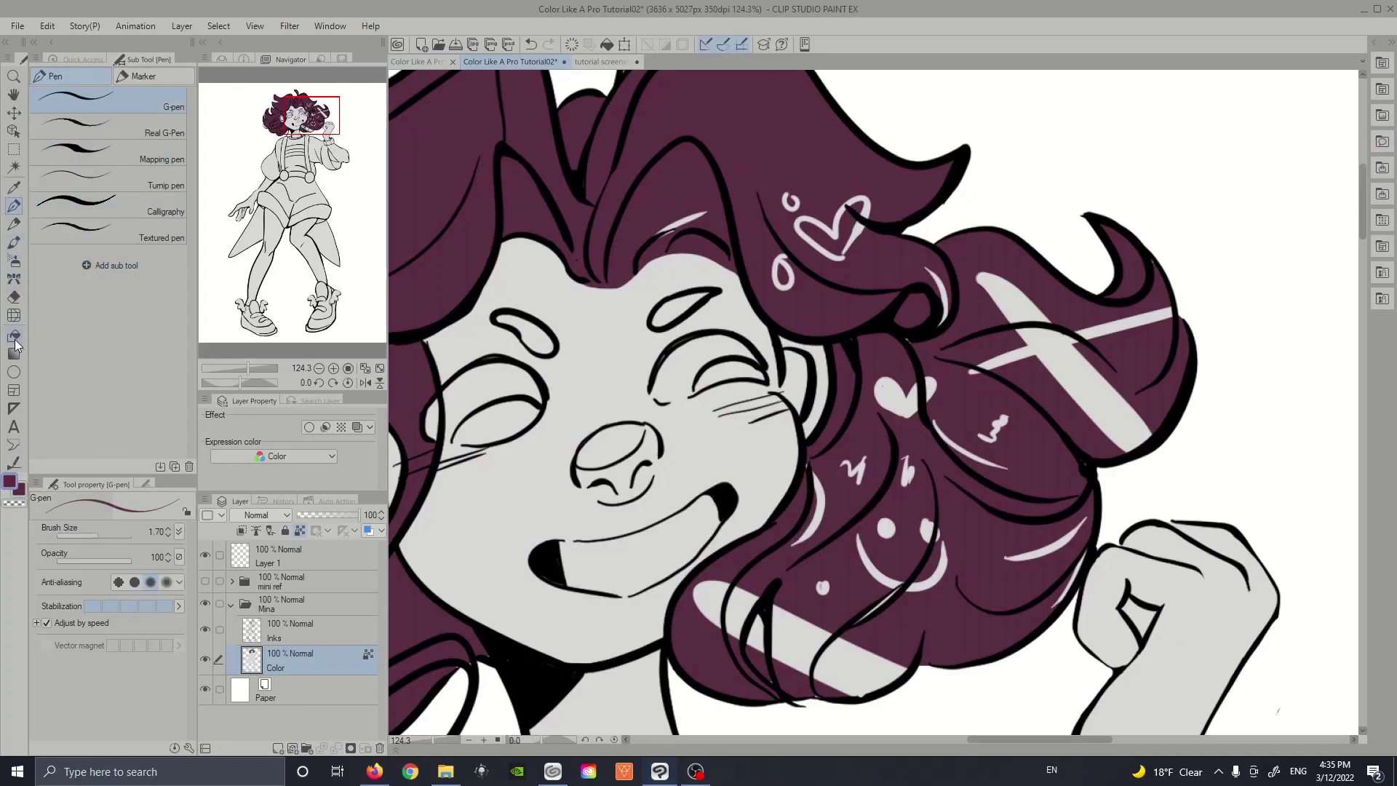
Cover the unfilled gaps in the large side curls with Paint unfilled area, reducing the brush size for the smaller gaps.
left_click(14, 336)
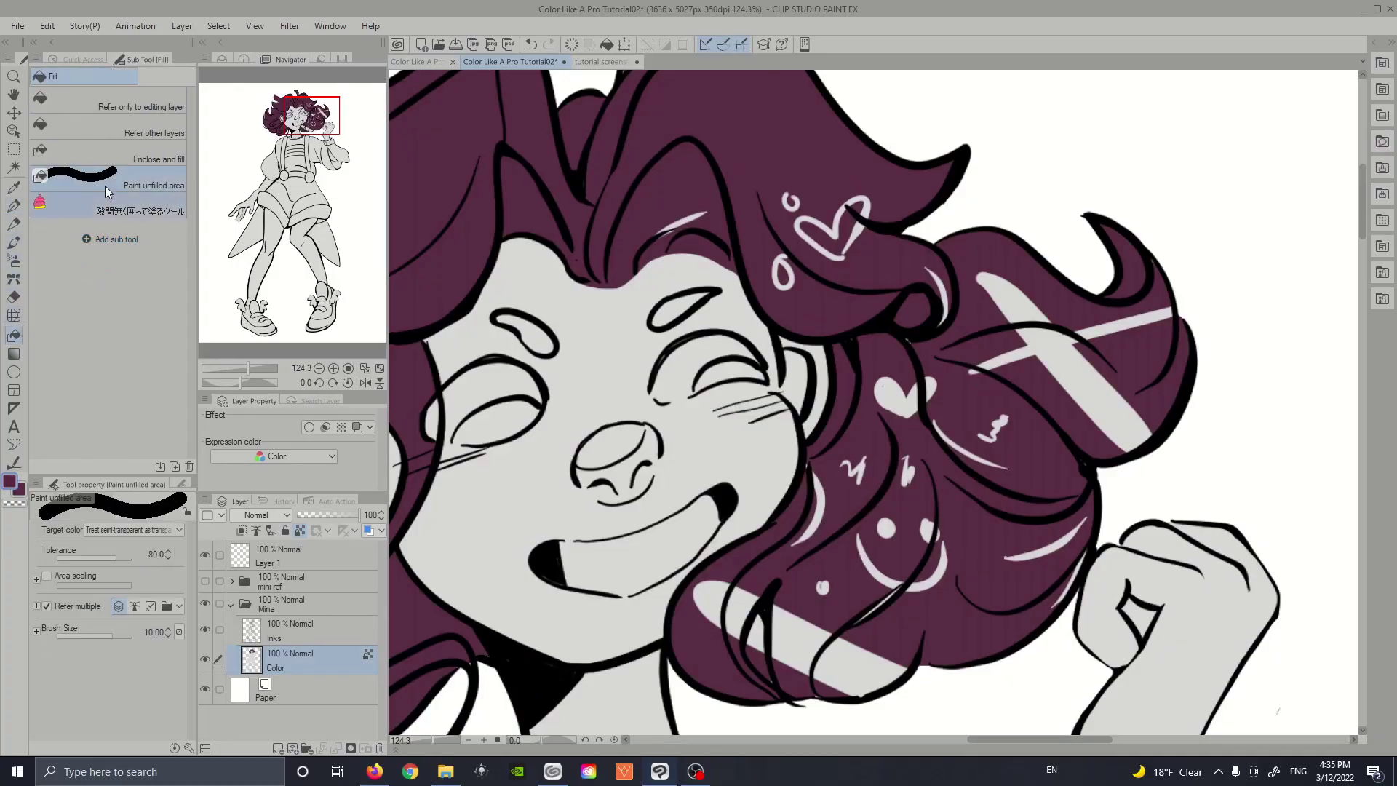
mouse_move(1066, 291)
left_mouse_down()
mouse_move(1151, 318)
mouse_move(981, 382)
mouse_move(930, 353)
mouse_move(937, 467)
mouse_move(921, 571)
mouse_move(1028, 526)
mouse_move(1000, 573)
mouse_move(1014, 565)
mouse_move(953, 593)
left_mouse_up()
key("bracketleft")
key("bracketleft")
key("bracketleft")
key("bracketleft")
key("bracketleft")
key("bracketleft")
mouse_move(820, 586)
left_mouse_down()
mouse_move(857, 640)
mouse_move(844, 676)
mouse_move(702, 597)
mouse_move(811, 524)
mouse_move(820, 480)
left_mouse_up()
left_click_drag(718, 607, 761, 651)
Cover the doodled gaps in the upper hair and above the forehead with Paint unfilled area, adjusting the brush size to each.
key("bracketright")
key("bracketright")
key("bracketright")
key("bracketright")
mouse_move(789, 178)
left_mouse_down()
mouse_move(837, 240)
mouse_move(773, 273)
left_mouse_up()
key("bracketleft")
key("bracketleft")
key("bracketleft")
key("bracketleft")
key("bracketleft")
left_click_drag(658, 229, 706, 217)
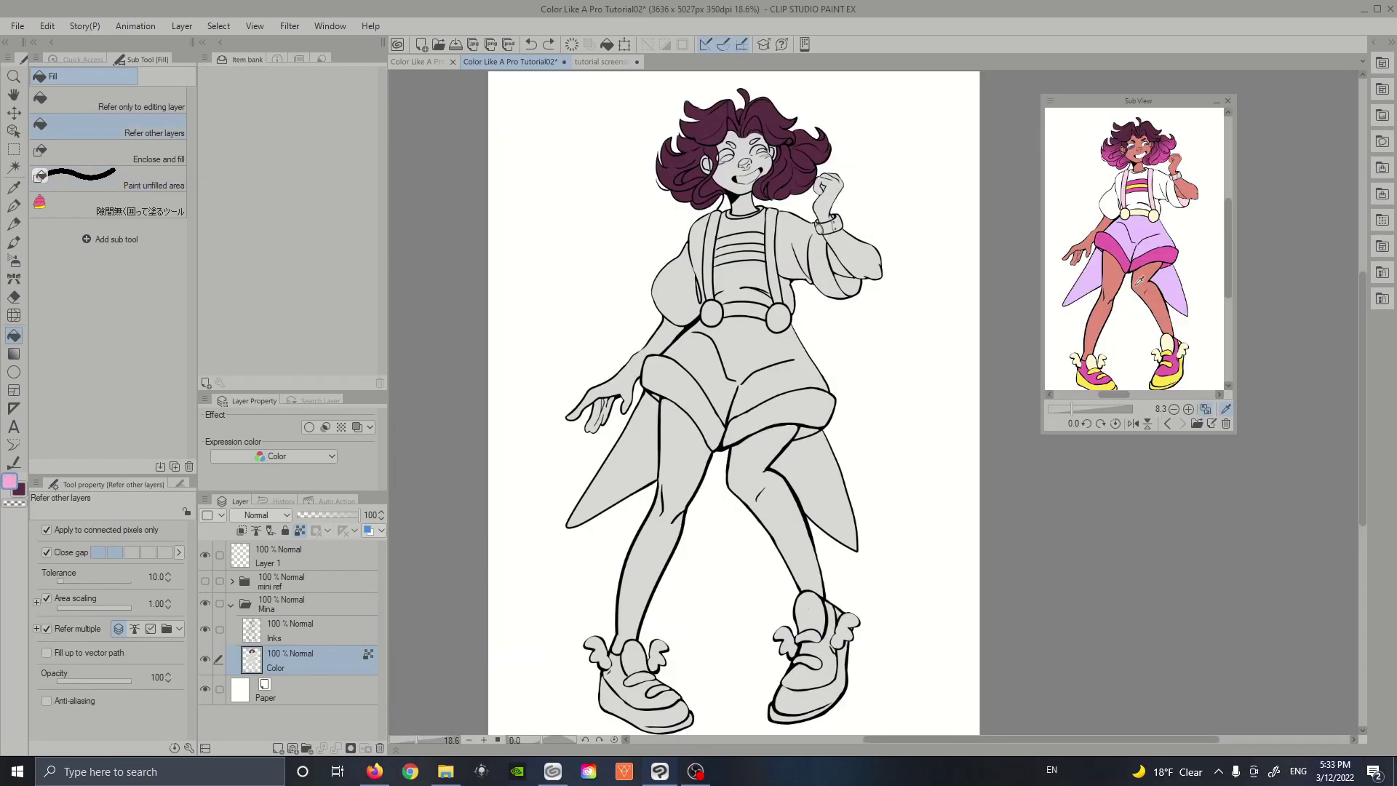
Sample the coral skin tone from the reference image, fill the legs and hand with it, and fill one eye.
left_click(1152, 286)
left_click(663, 542)
left_click(795, 566)
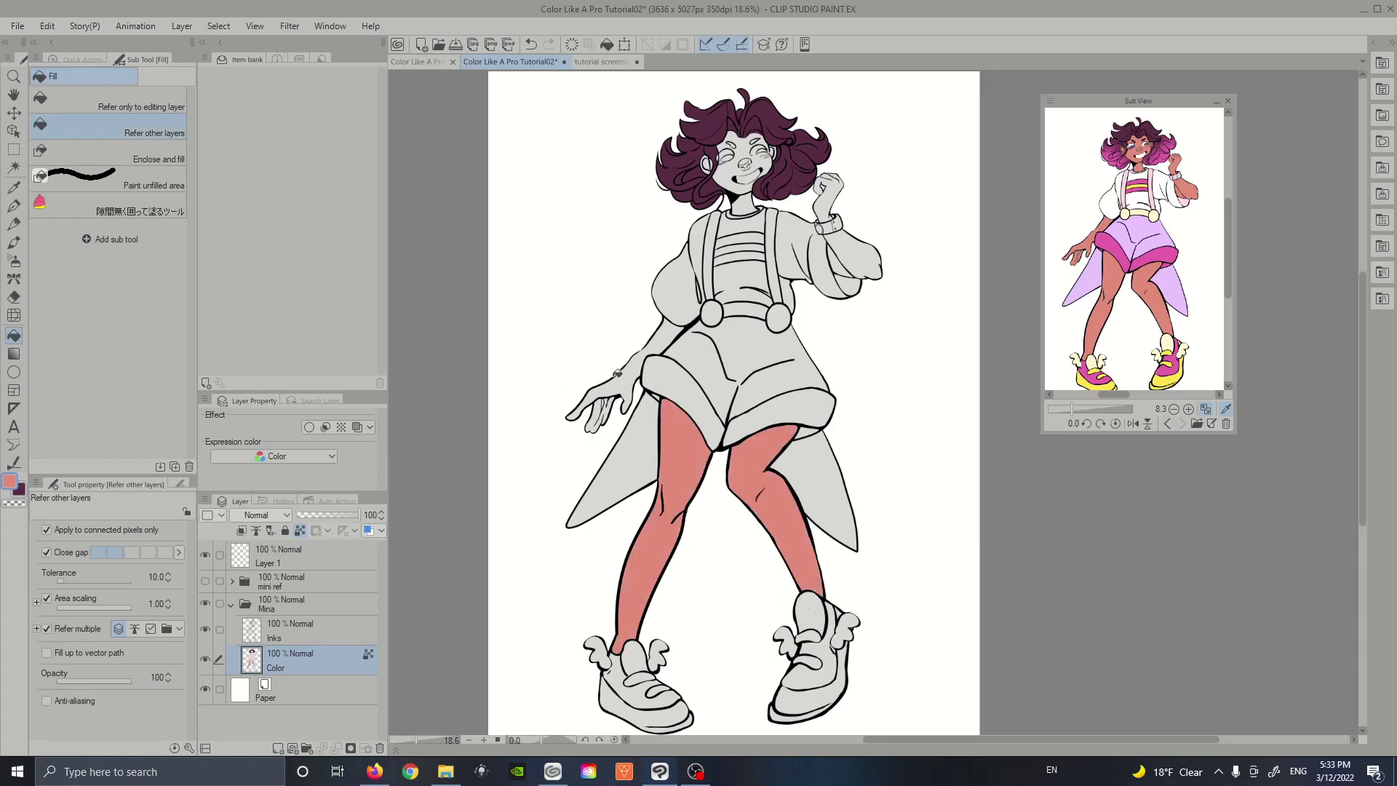
left_click(621, 411)
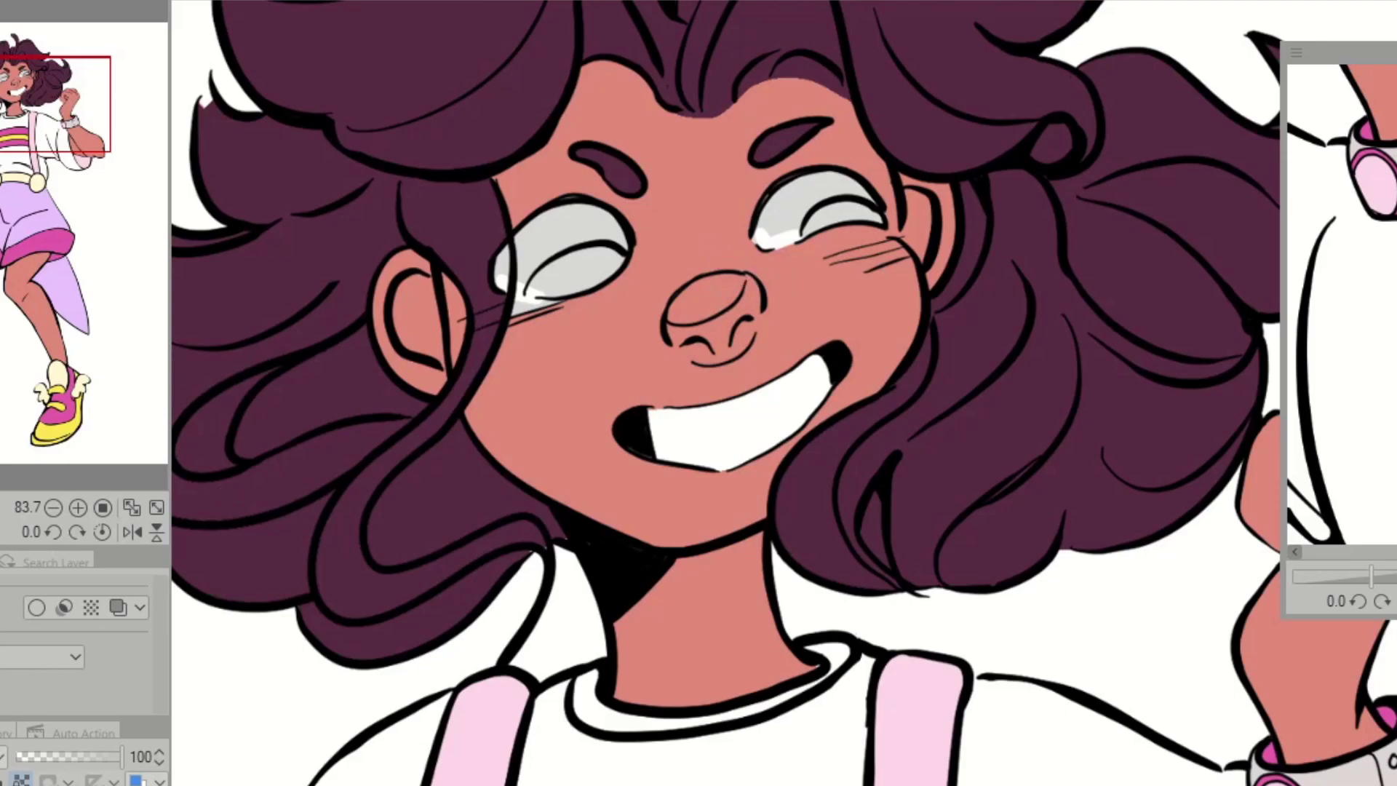
left_click(827, 187)
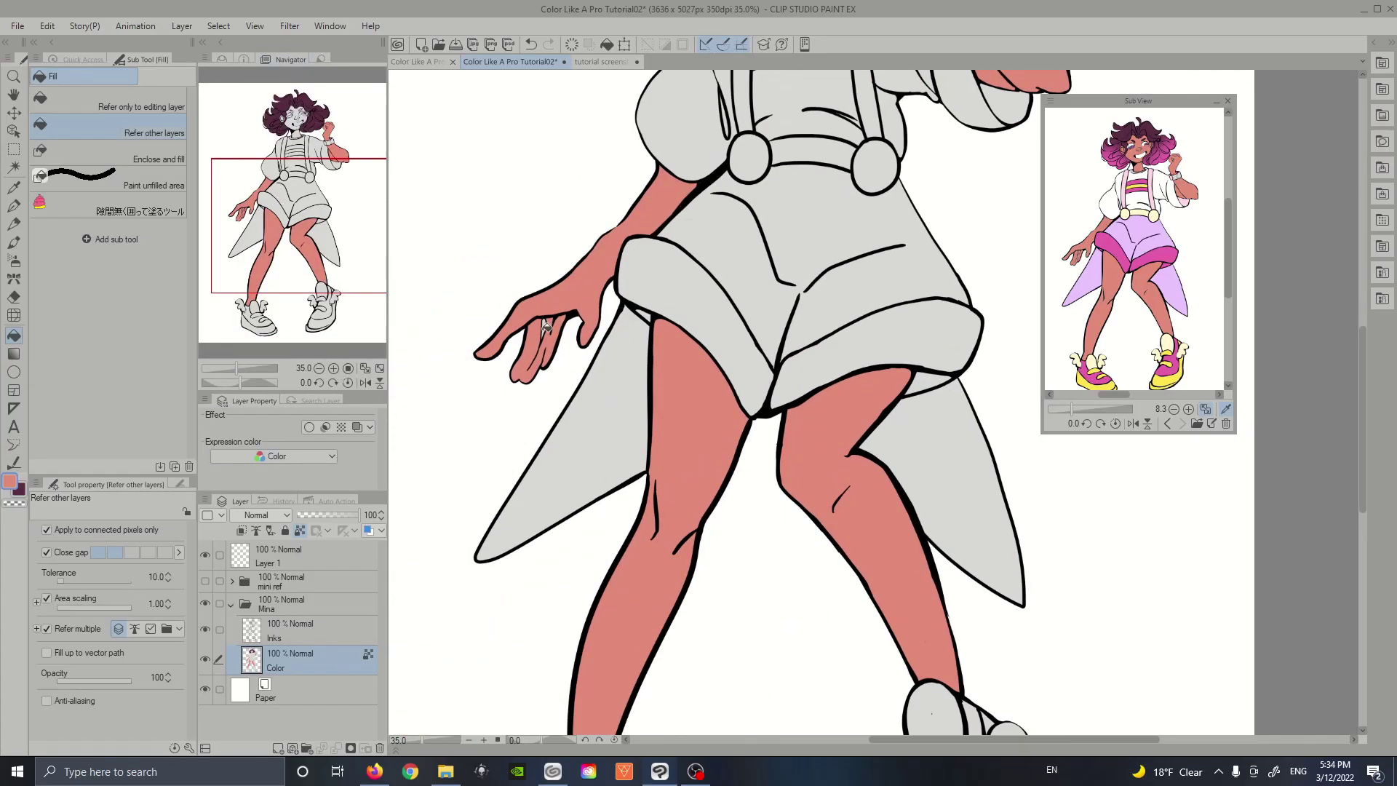
Fill the shorts in lavender, their cuff in magenta and the two round suspender buttons in cream.
left_click(837, 233)
left_click(644, 302)
left_click(750, 156)
left_click(873, 164)
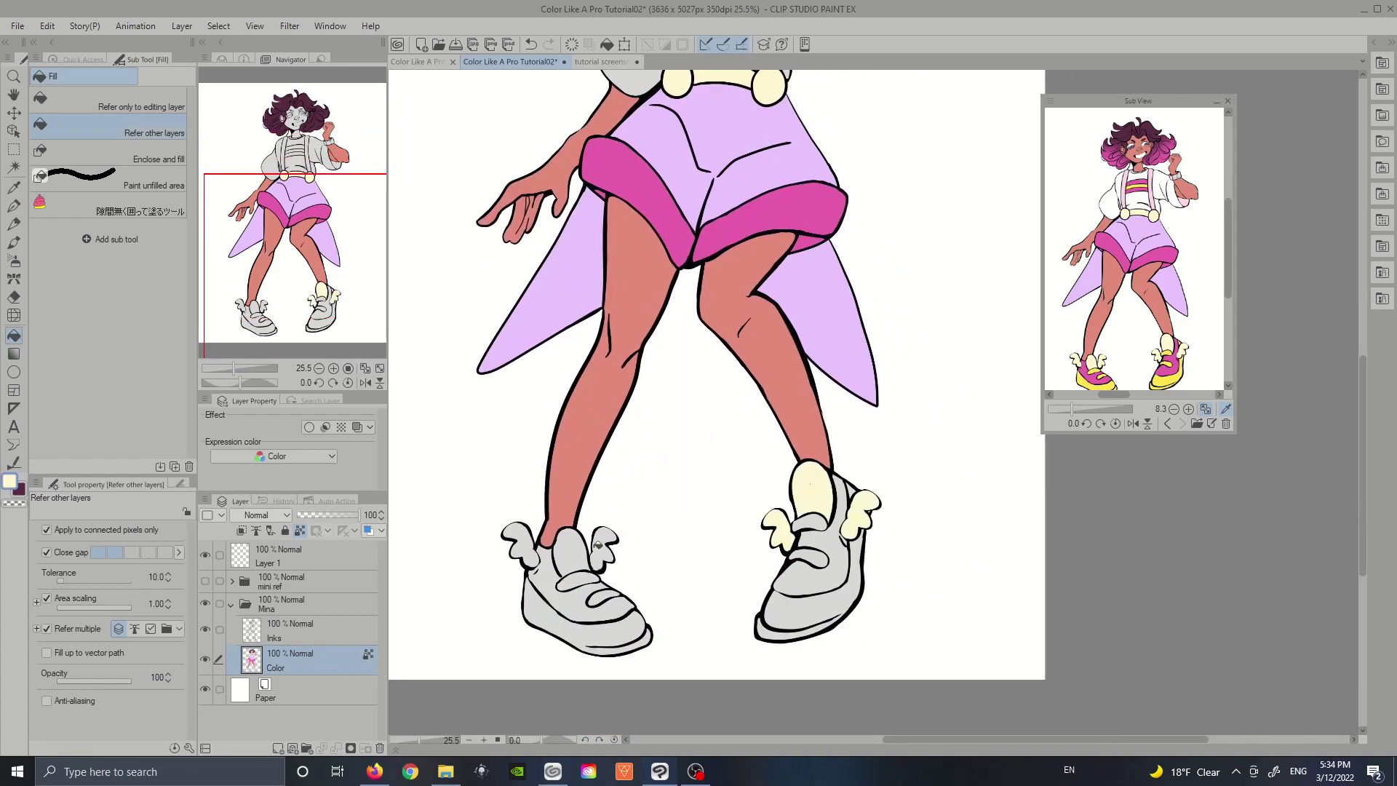
Fill the remaining shoe's wings in cream and the upper parts of both shoes in magenta.
left_click(524, 542)
left_click(596, 542)
left_click(807, 575)
left_click(582, 604)
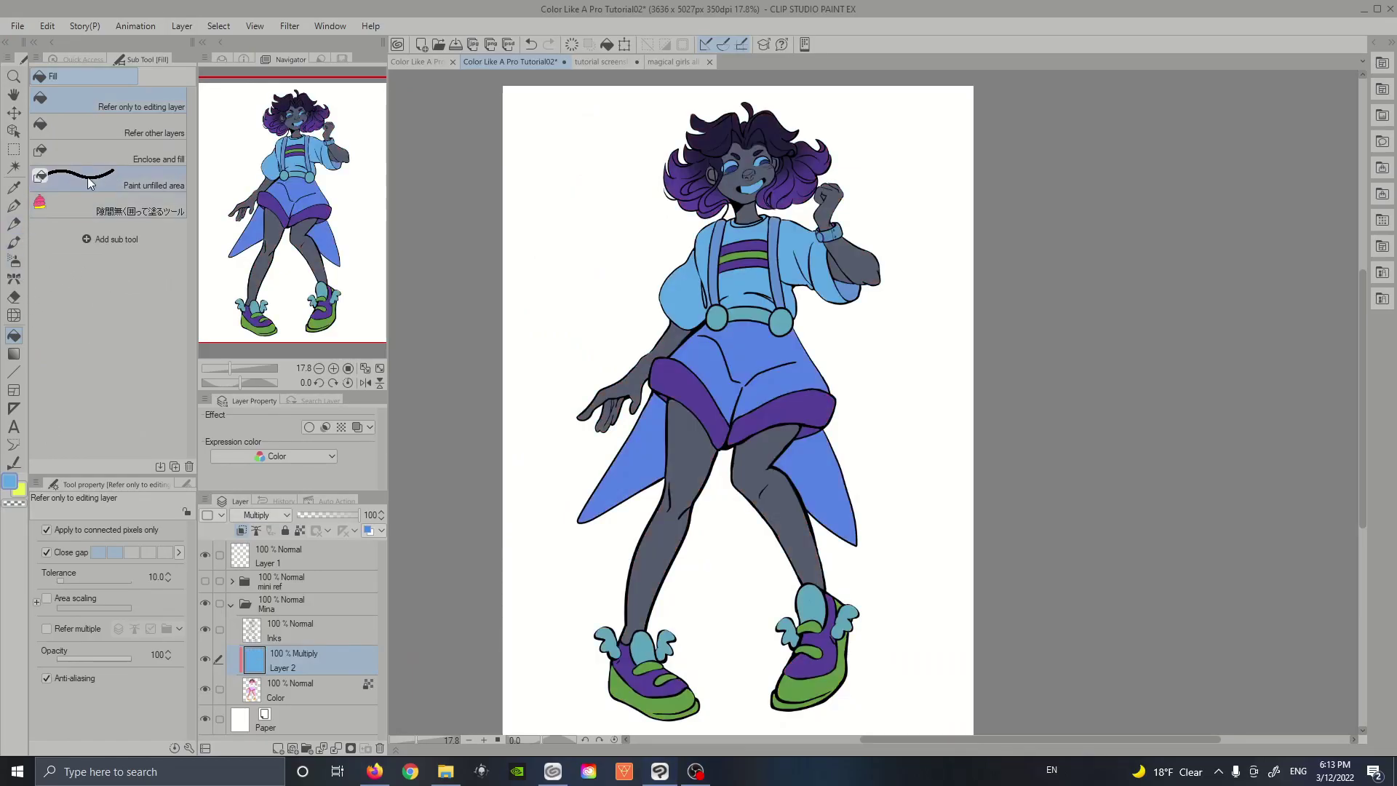
Using Enclose and fill with the transparent color, cut light patches out of the Multiply layer on the shorts, waist and round suspender button.
left_click(137, 152)
left_click(16, 503)
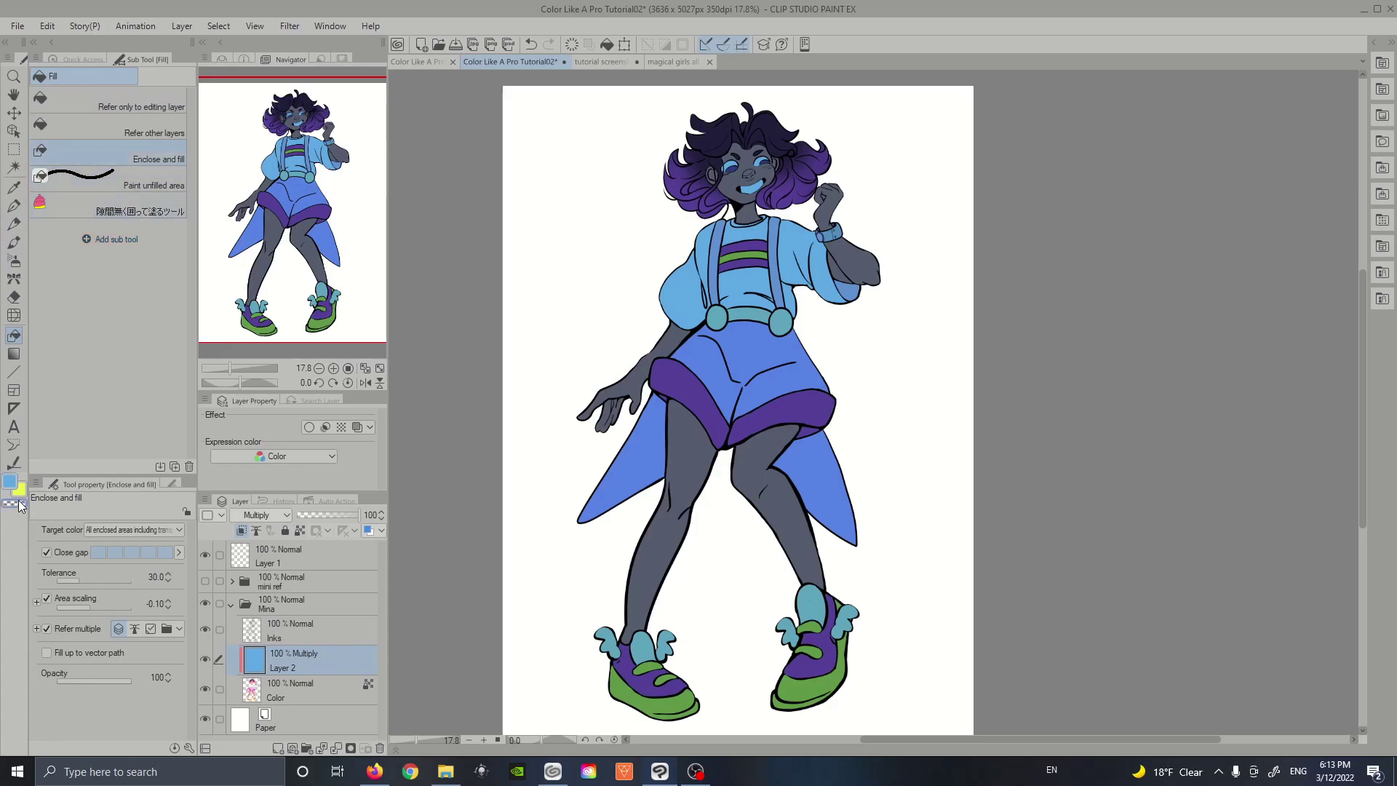
left_click_drag(790, 369, 803, 357)
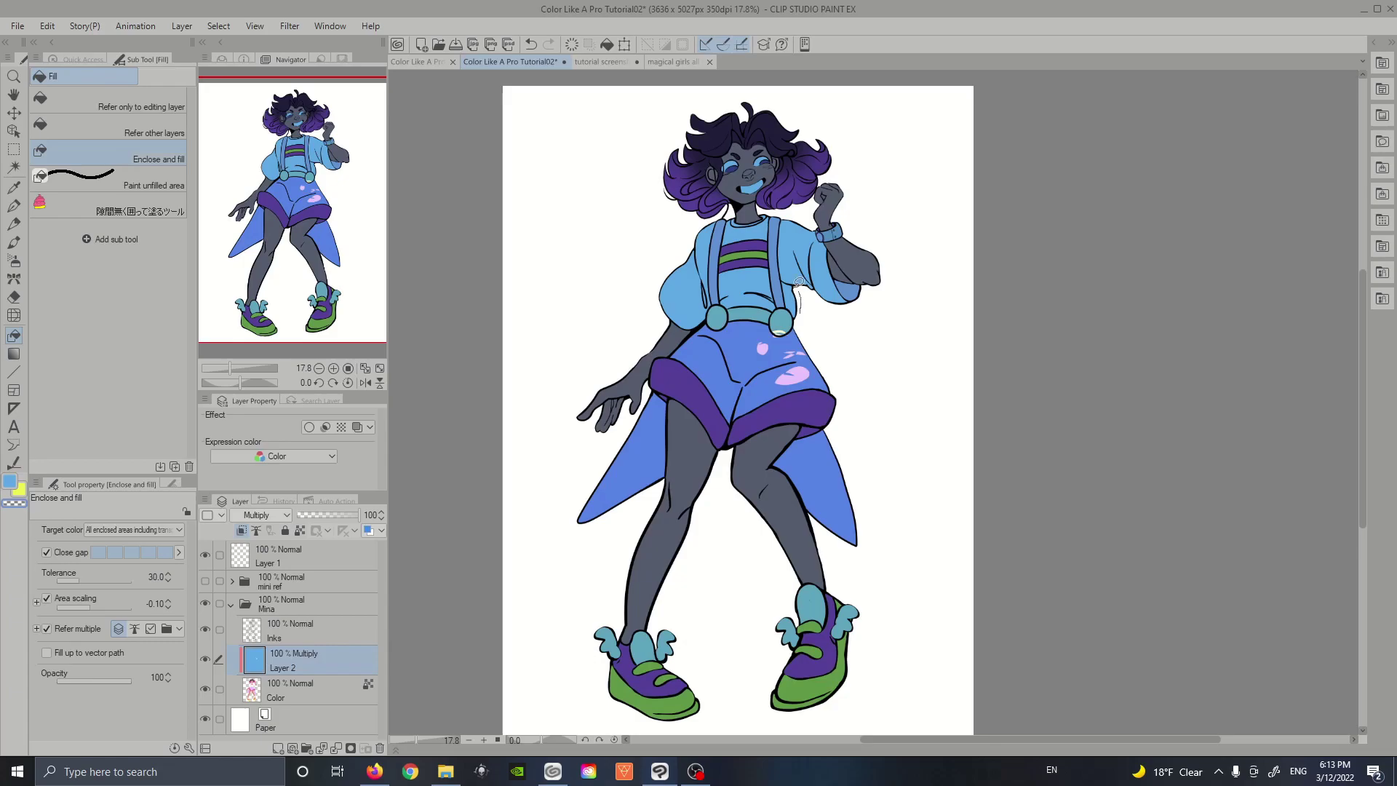
mouse_move(774, 283)
left_mouse_down()
mouse_move(809, 351)
mouse_move(864, 405)
mouse_move(797, 311)
left_mouse_up()
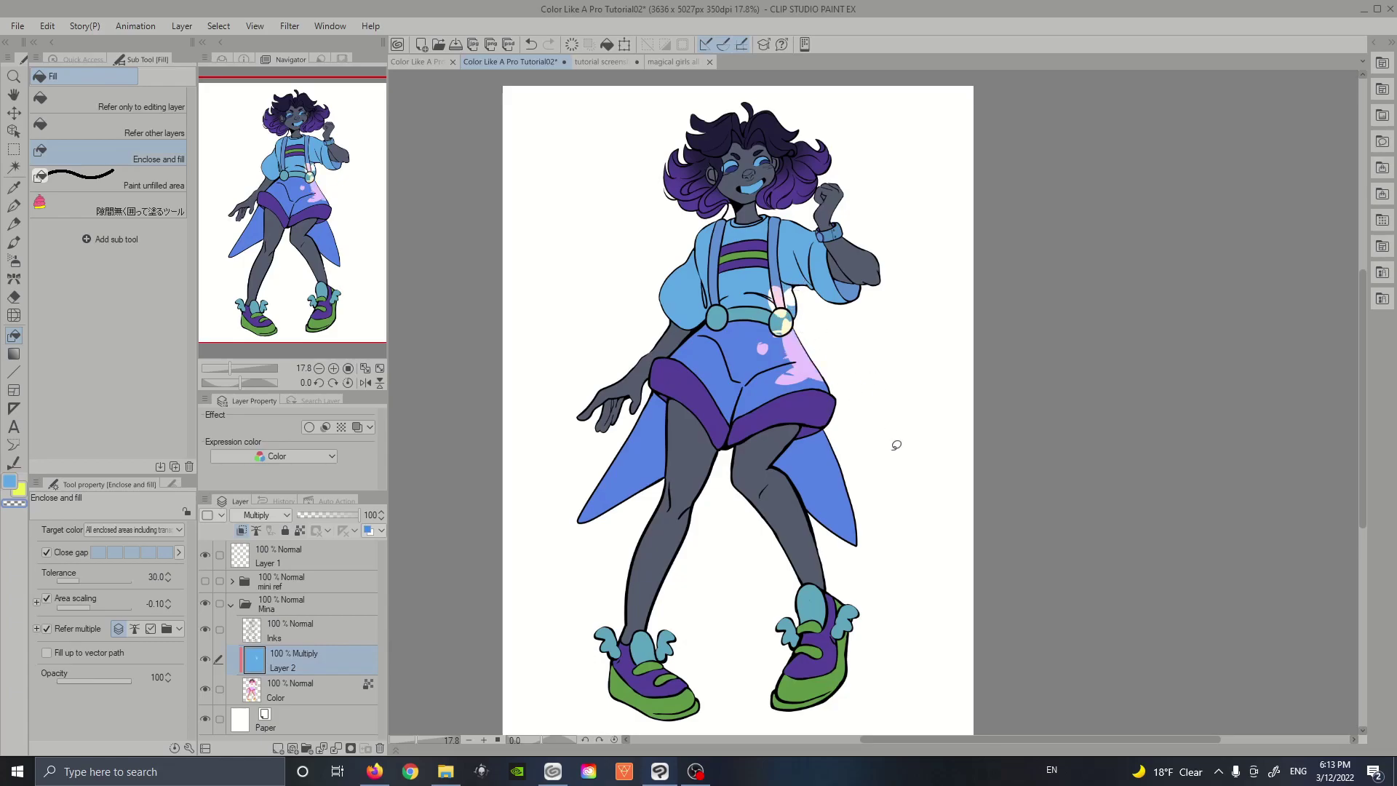
Remove the Multiply shading in small patches on the coat tail, bent thigh, shorts cuff and opposite hip.
left_click_drag(871, 561, 822, 528)
left_click_drag(772, 439, 774, 466)
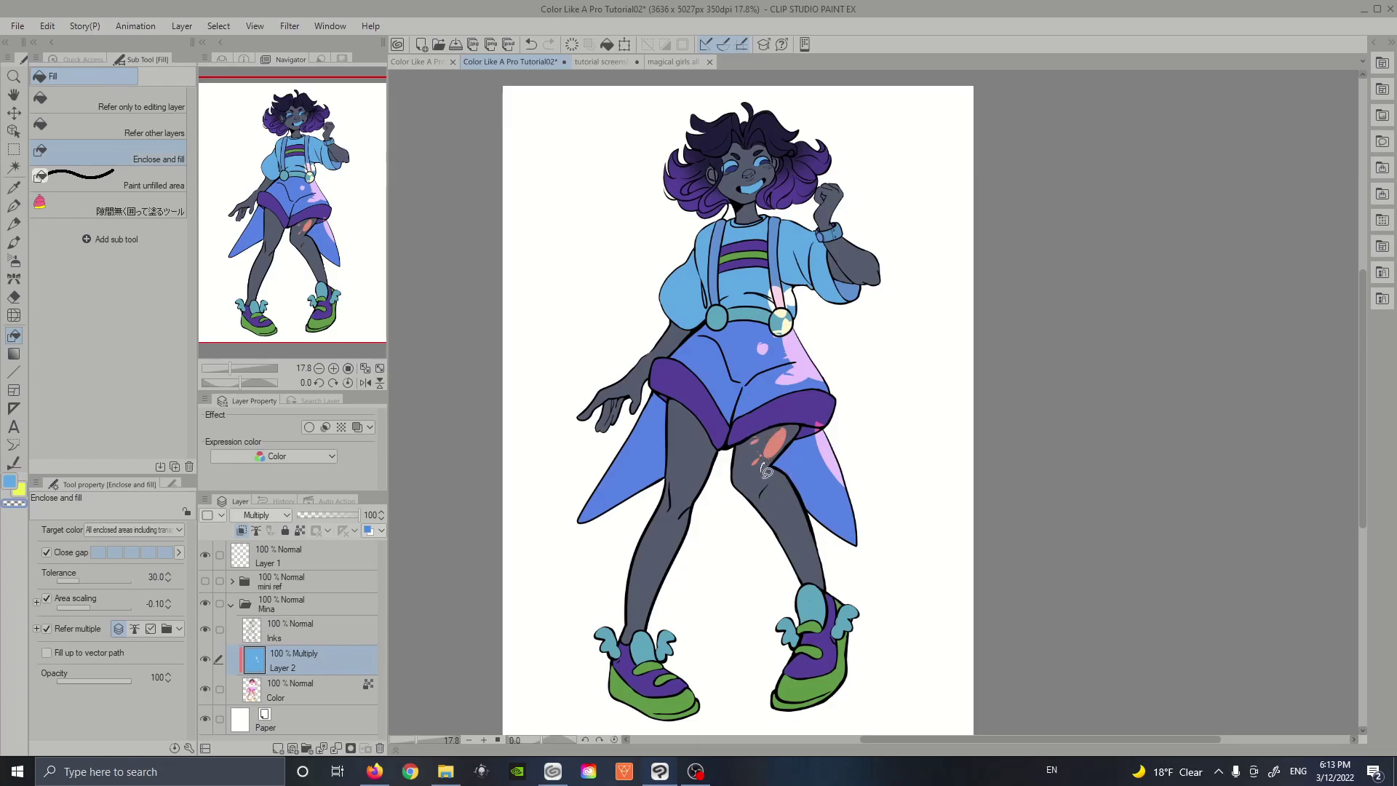
mouse_move(816, 408)
left_mouse_down()
mouse_move(775, 413)
mouse_move(824, 386)
left_mouse_up()
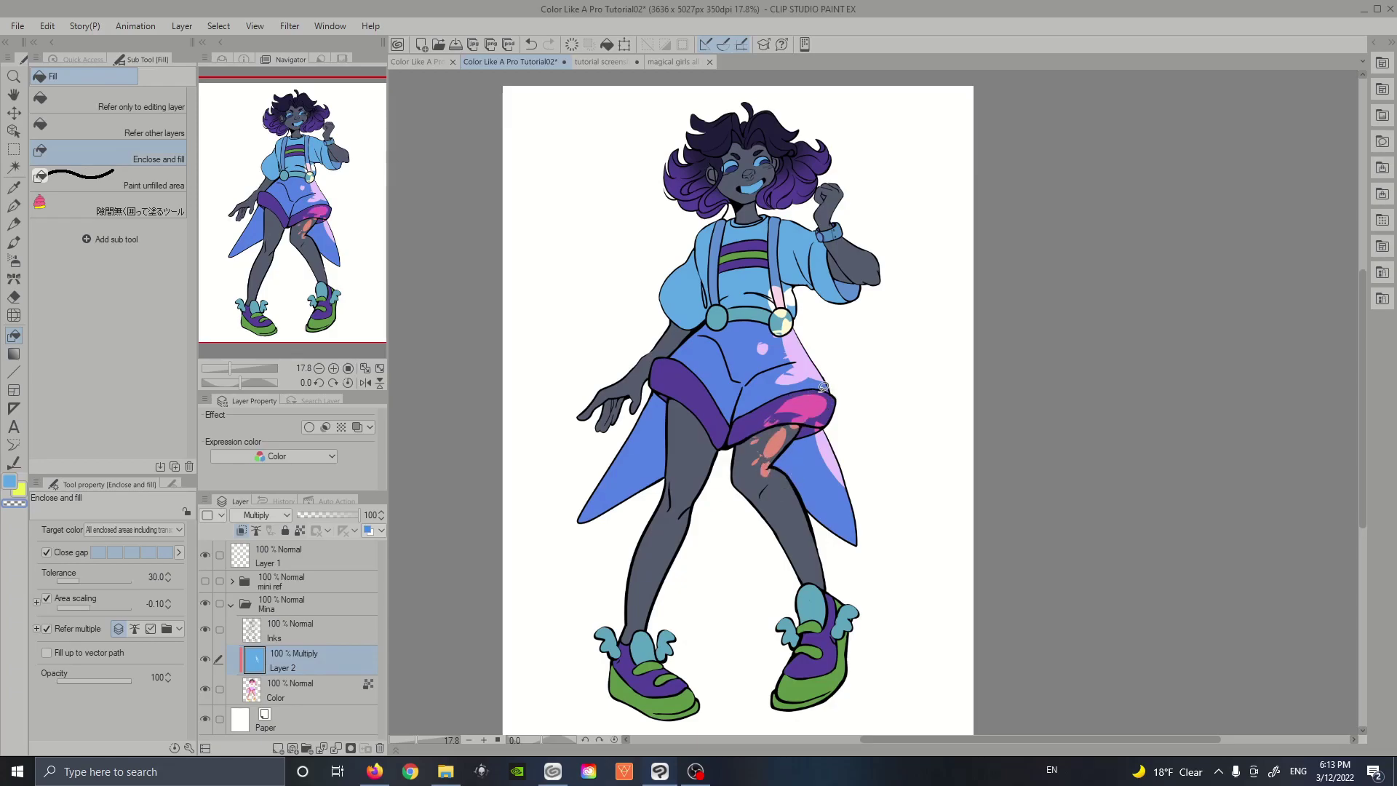
mouse_move(686, 335)
left_mouse_down()
mouse_move(737, 331)
mouse_move(674, 362)
left_mouse_up()
Clear the Multiply shading from the lit side of the hair, face, raised hand and arm, and the shirt.
mouse_move(791, 144)
left_mouse_down()
mouse_move(762, 198)
mouse_move(798, 218)
mouse_move(850, 192)
mouse_move(734, 118)
mouse_move(851, 243)
left_mouse_up()
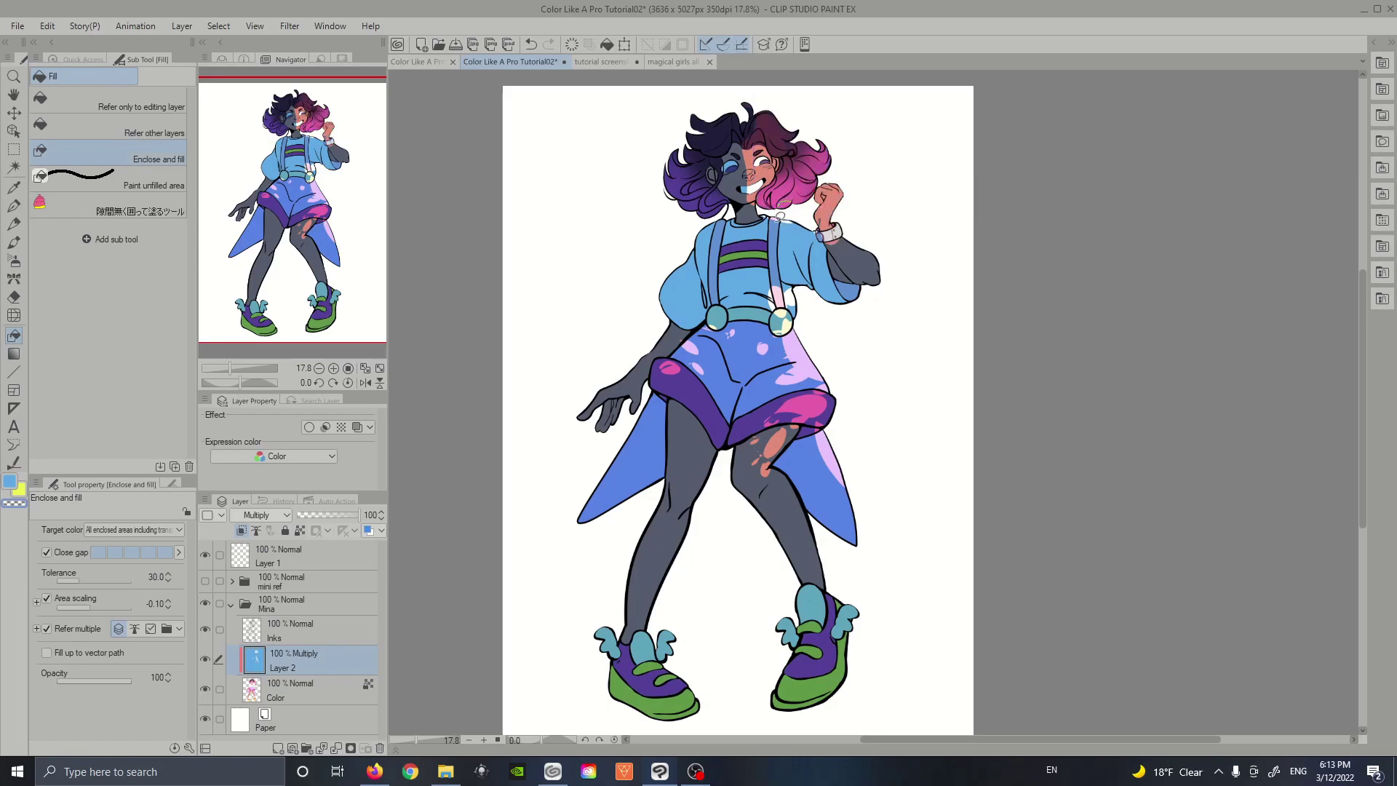
mouse_move(810, 197)
left_mouse_down()
mouse_move(857, 228)
mouse_move(829, 231)
mouse_move(857, 288)
mouse_move(829, 240)
mouse_move(851, 225)
left_mouse_up()
mouse_move(756, 233)
left_mouse_down()
mouse_move(730, 145)
mouse_move(793, 350)
mouse_move(850, 416)
mouse_move(744, 481)
mouse_move(669, 633)
mouse_move(784, 648)
mouse_move(845, 605)
mouse_move(886, 436)
left_mouse_up()
Set the layer above the Multiply layer to Glow dodge and airbrush soft light over the thigh, shorts, coat tail and raised arm.
key("b")
mouse_move(120, 535)
left_mouse_down()
mouse_move(90, 537)
mouse_move(120, 535)
left_mouse_up()
left_click(259, 514)
left_click(260, 497)
left_click_drag(756, 433, 793, 477)
left_click_drag(782, 312, 833, 480)
left_click_drag(814, 429, 830, 582)
mouse_move(888, 262)
left_mouse_down()
mouse_move(844, 248)
mouse_move(815, 145)
left_mouse_up()
Add crisp yellow highlights with Enclose and fill on the raised arm, thigh, shorts, hair and lowered arm.
key("g")
left_click_drag(873, 258, 837, 202)
mouse_move(793, 434)
left_mouse_down()
mouse_move(757, 465)
mouse_move(765, 393)
left_mouse_up()
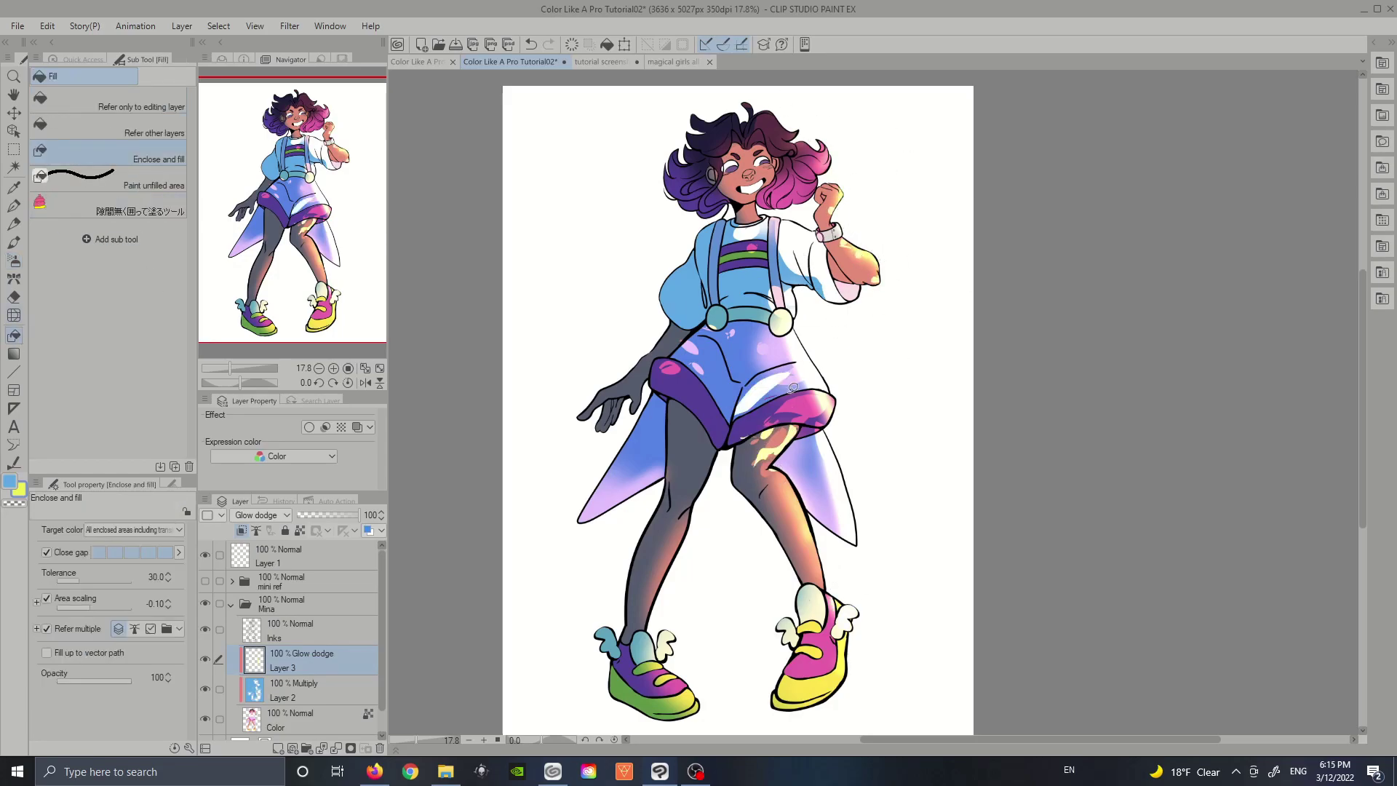
mouse_move(780, 139)
left_mouse_down()
mouse_move(815, 160)
mouse_move(790, 207)
left_mouse_up()
left_click_drag(662, 190, 745, 209)
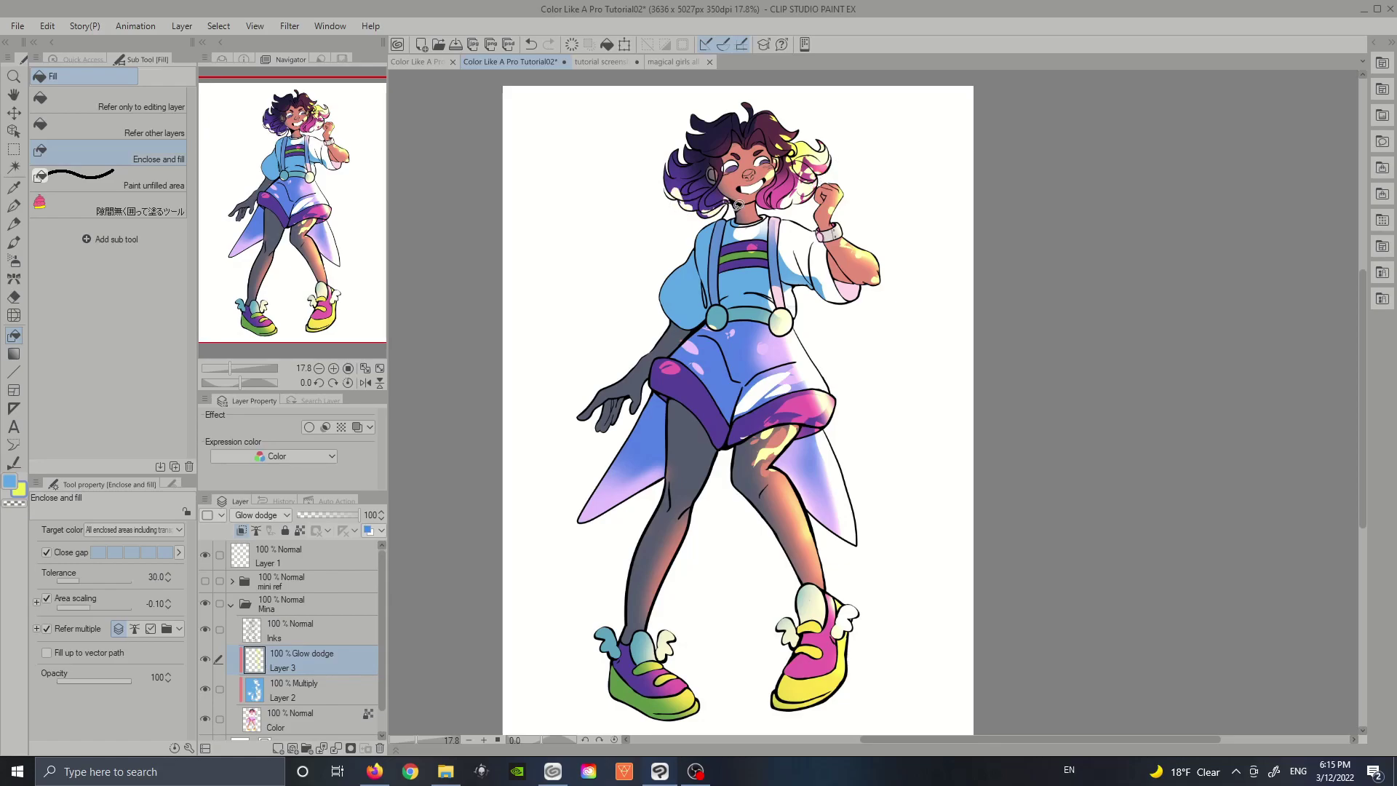
left_click_drag(598, 397, 581, 419)
left_click_drag(673, 329, 654, 265)
Fade the yellow highlights in the hair and on the thigh using the Soft airbrush with the transparent color at size 25.
key("b")
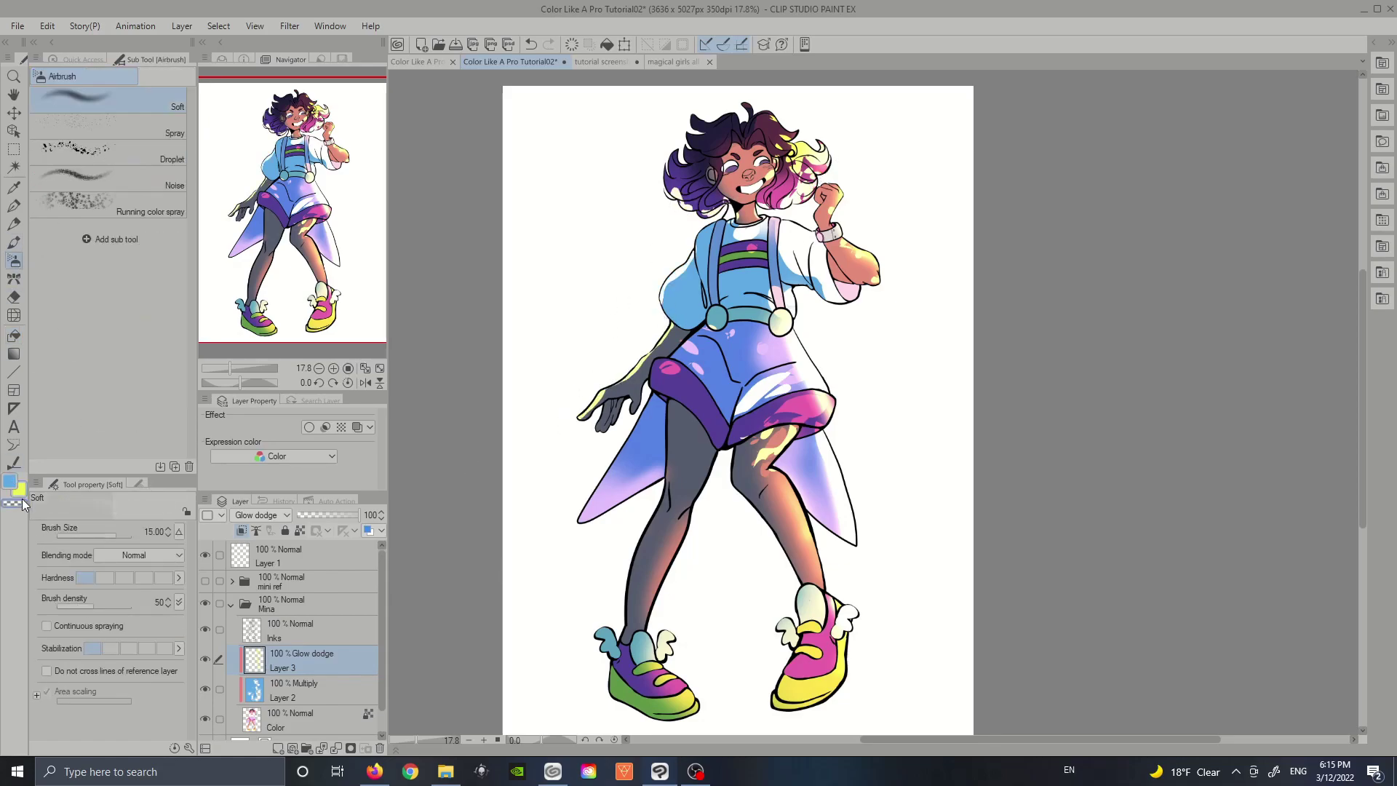
key("ctrl+z")
key("ctrl+z")
key("ctrl+z")
key("ctrl+z")
key("ctrl+z")
key("ctrl+z")
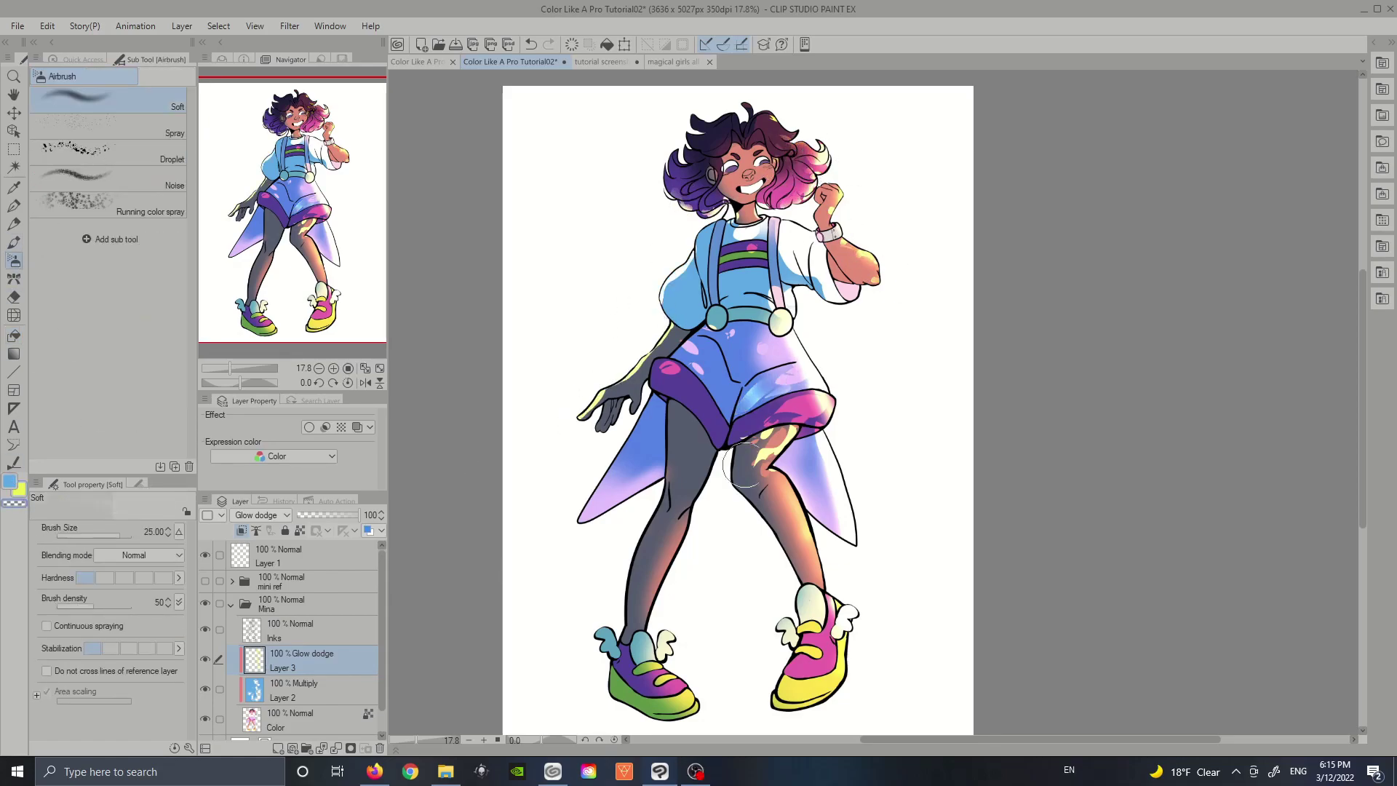
key("bracketright")
key("bracketright")
key("bracketright")
Lower the Glow dodge layer's opacity to 73%, shift its hue from yellow to cyan, and collapse the Mina folder.
left_click_drag(361, 515, 331, 516)
key("ctrl+u")
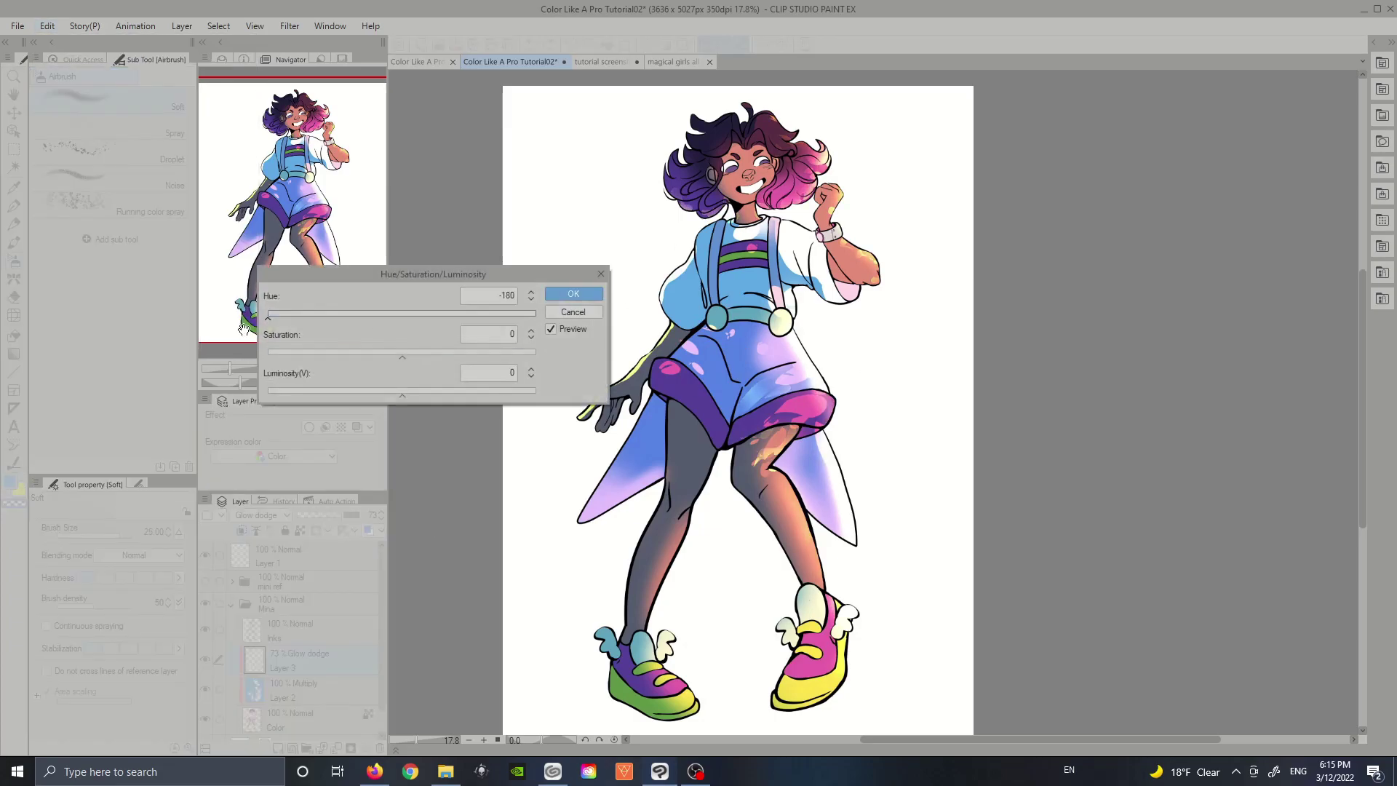
left_click_drag(403, 326, 478, 320)
key("Return")
left_click(231, 604)
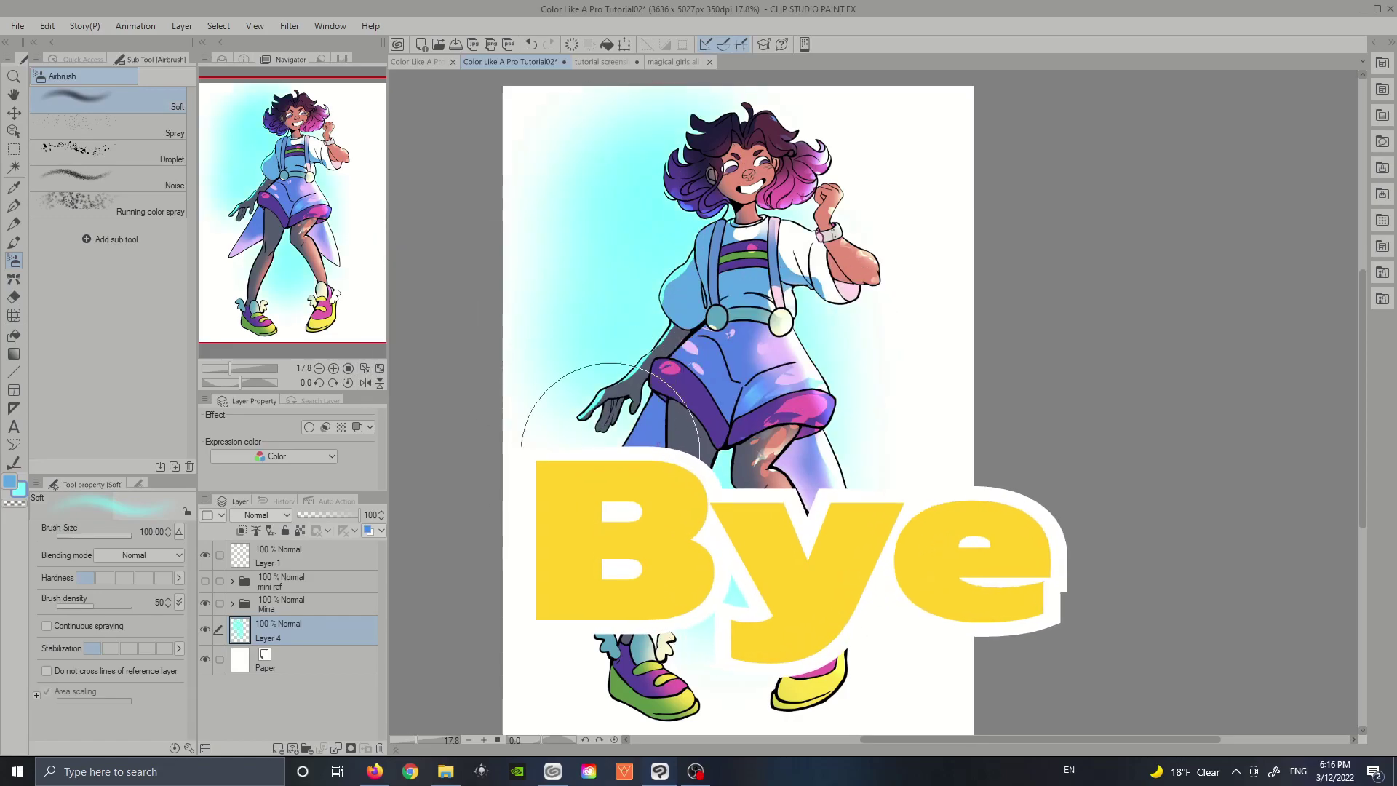